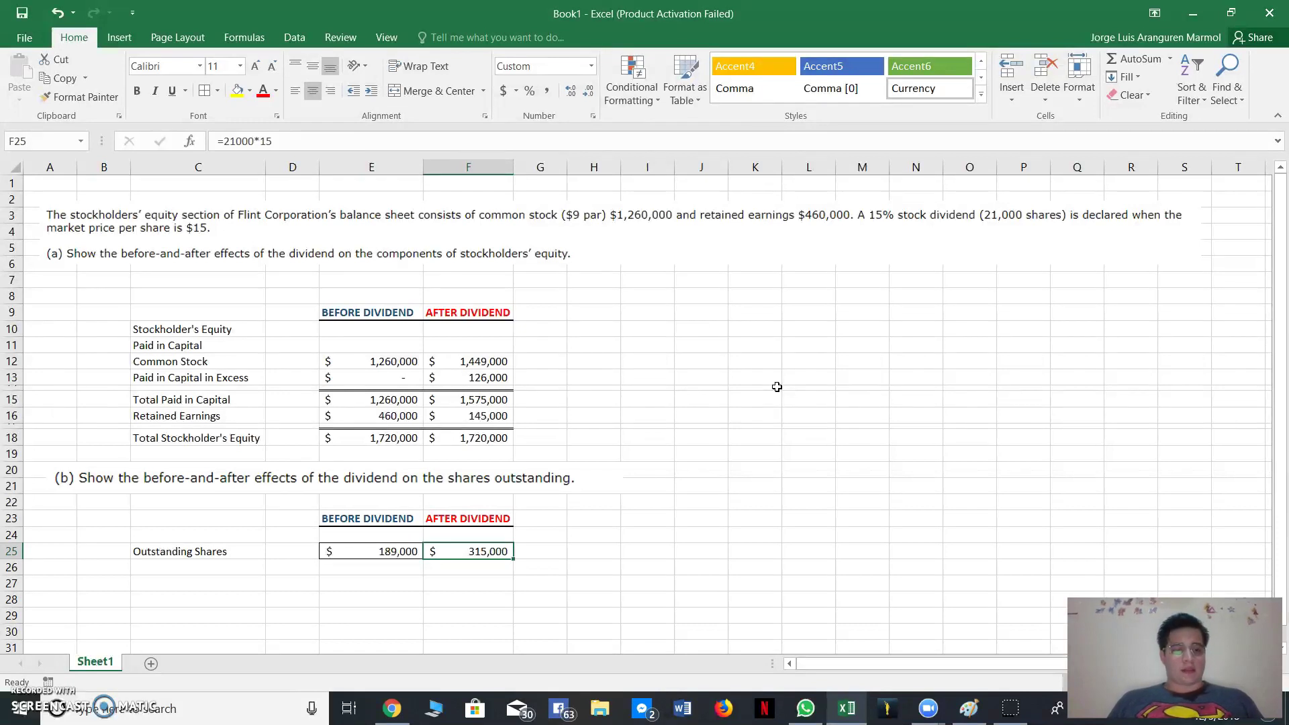
Check the WileyPLUS exercise, then review the equity table headings and before-dividend Common Stock value.
key("alt+Tab")
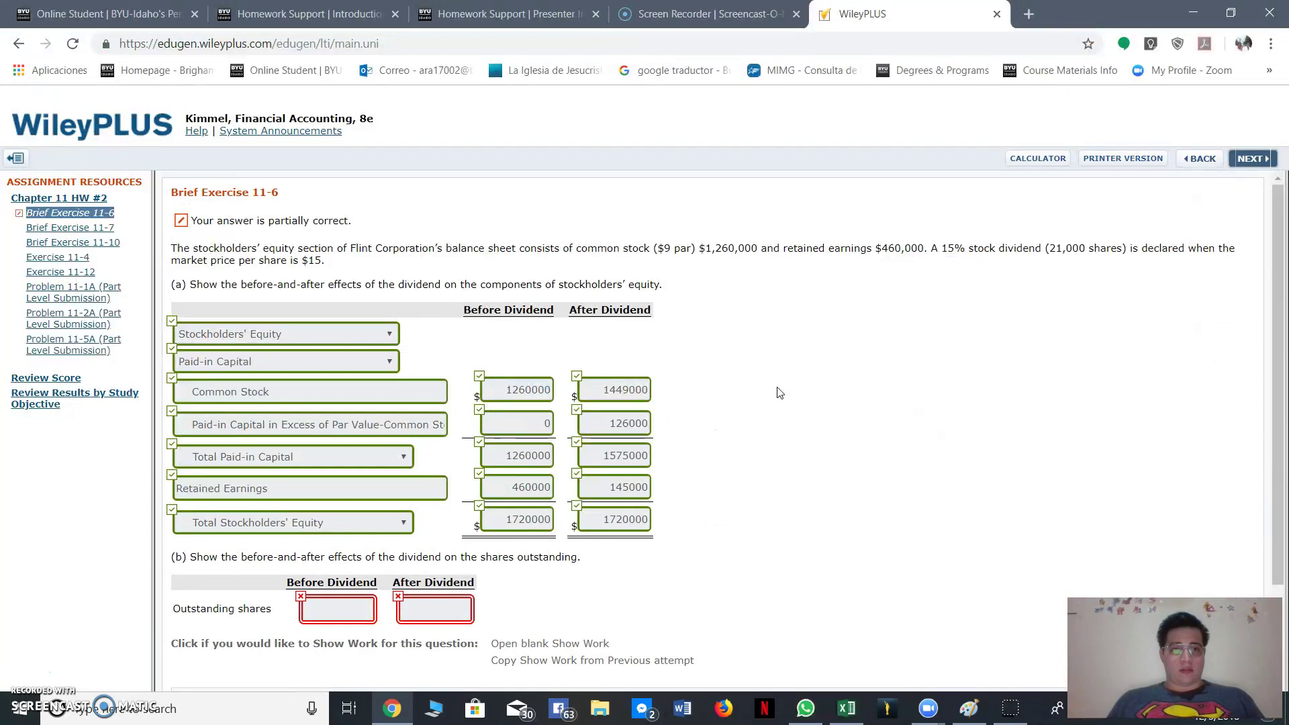
key("alt+Tab")
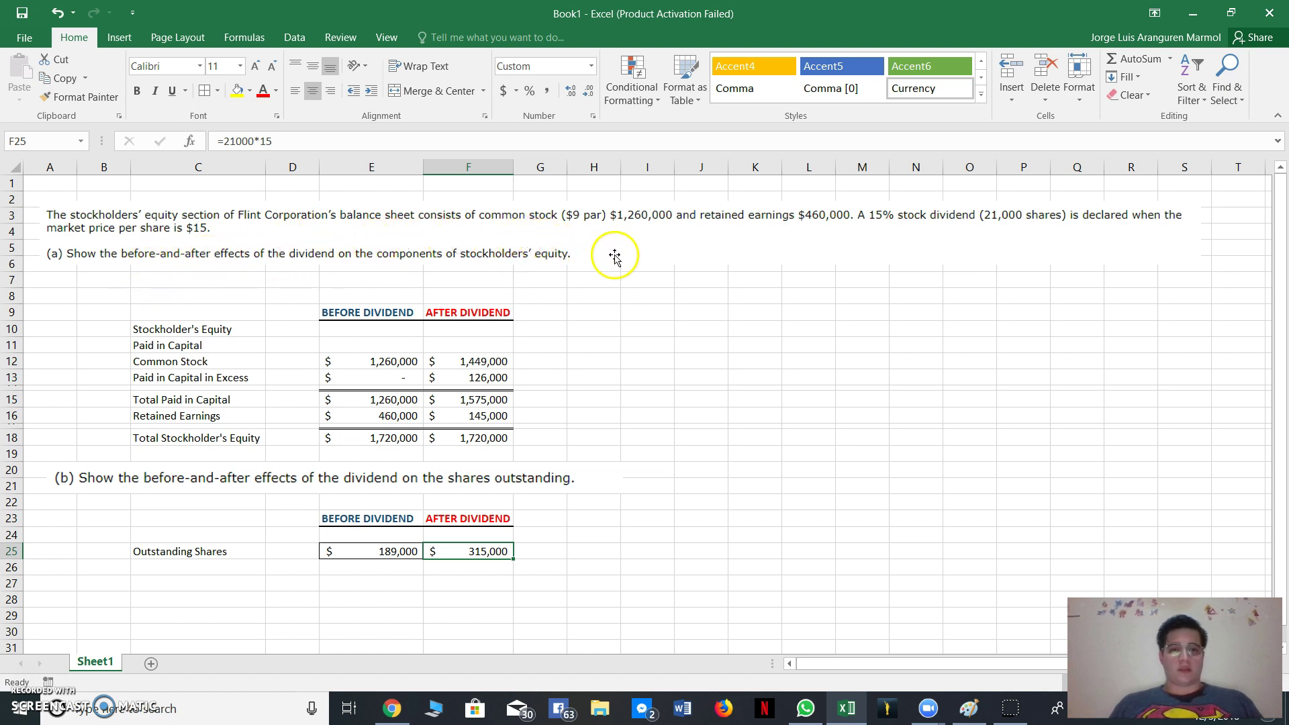
left_click(624, 384)
key("Up")
key("Up")
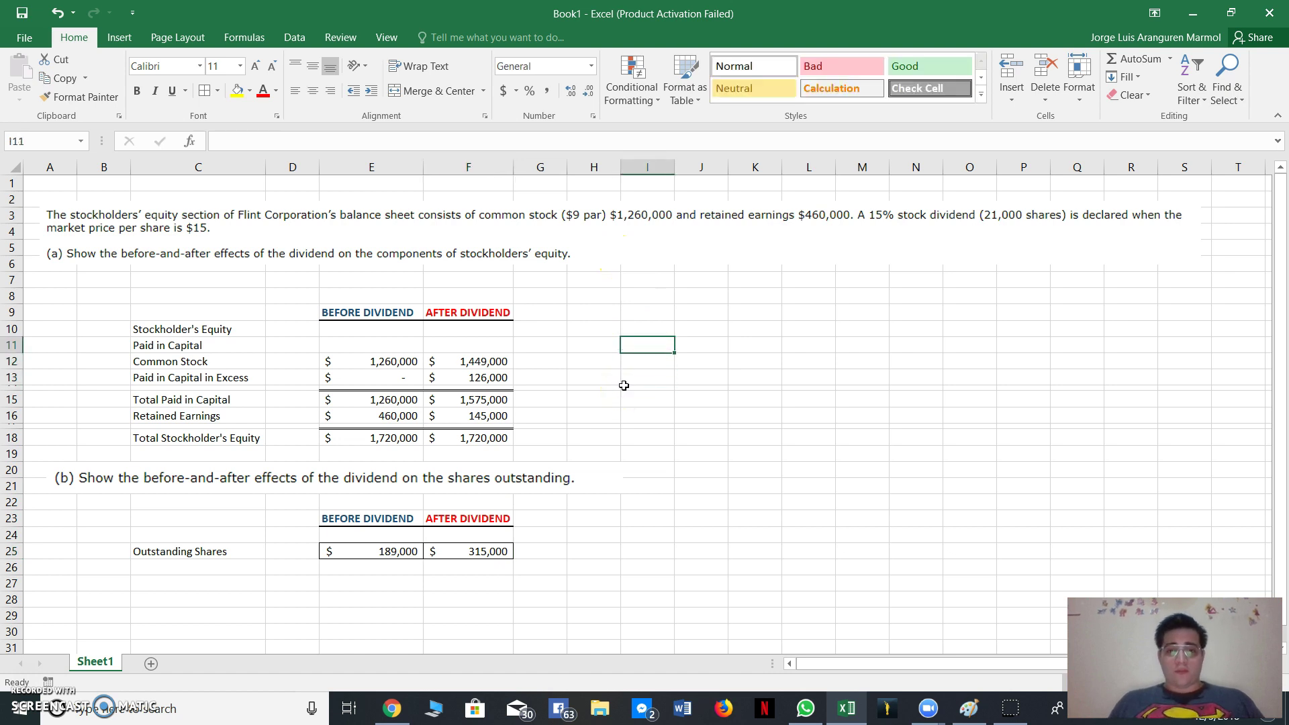
key("Left")
key("Left")
key("Left")
key("Left")
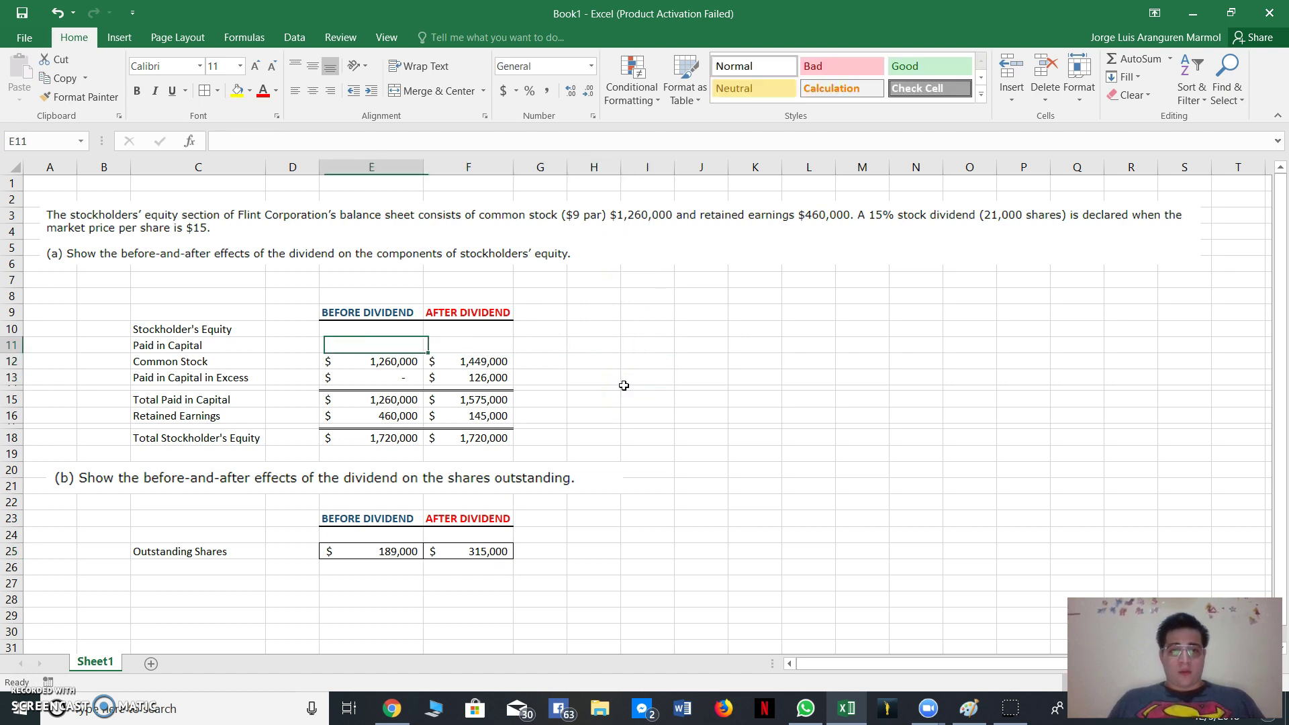
key("Up")
key("Up")
key("Right")
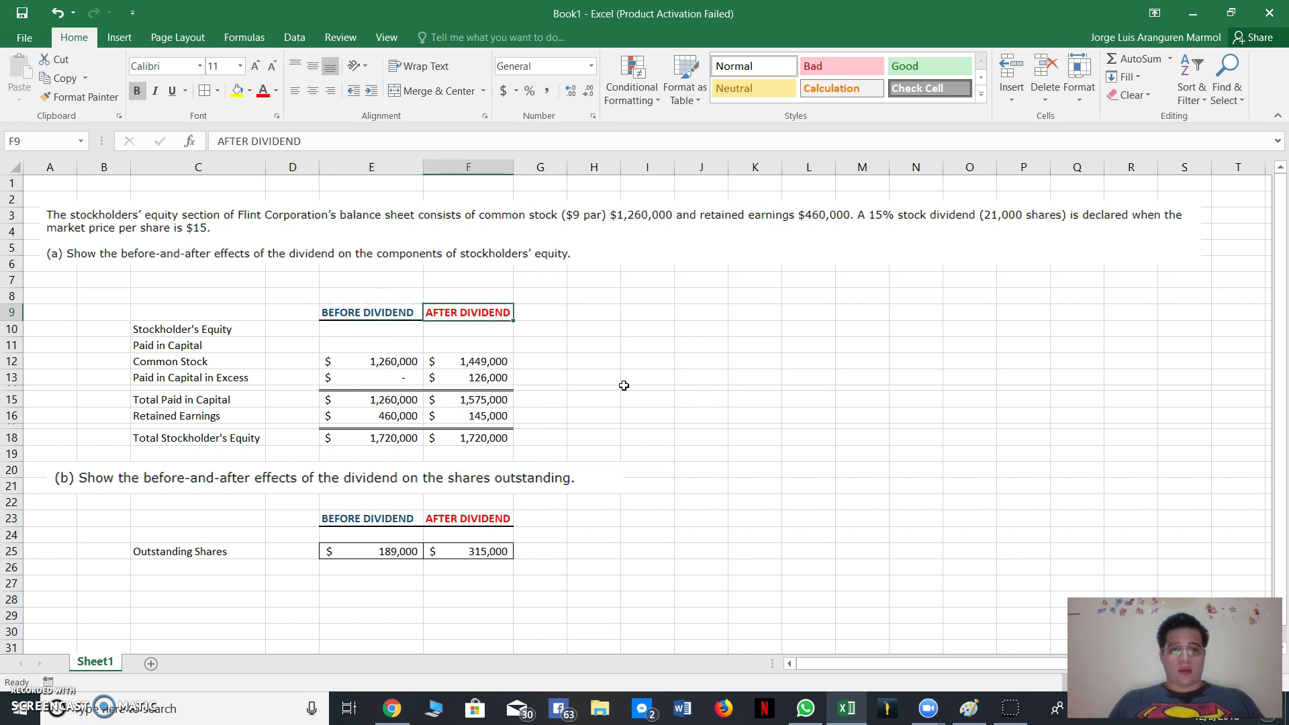
key("Down")
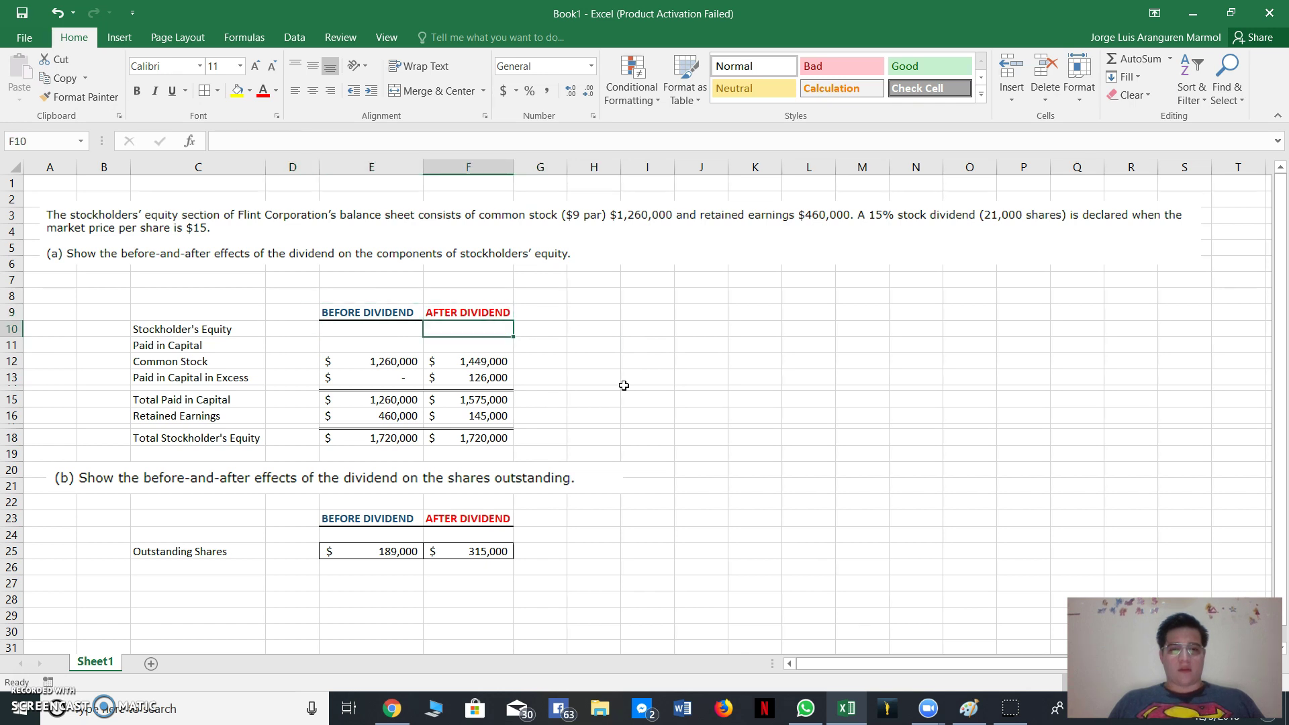
key("Right")
key("Left")
key("Up")
key("Down")
key("Left")
key("Left")
key("Left")
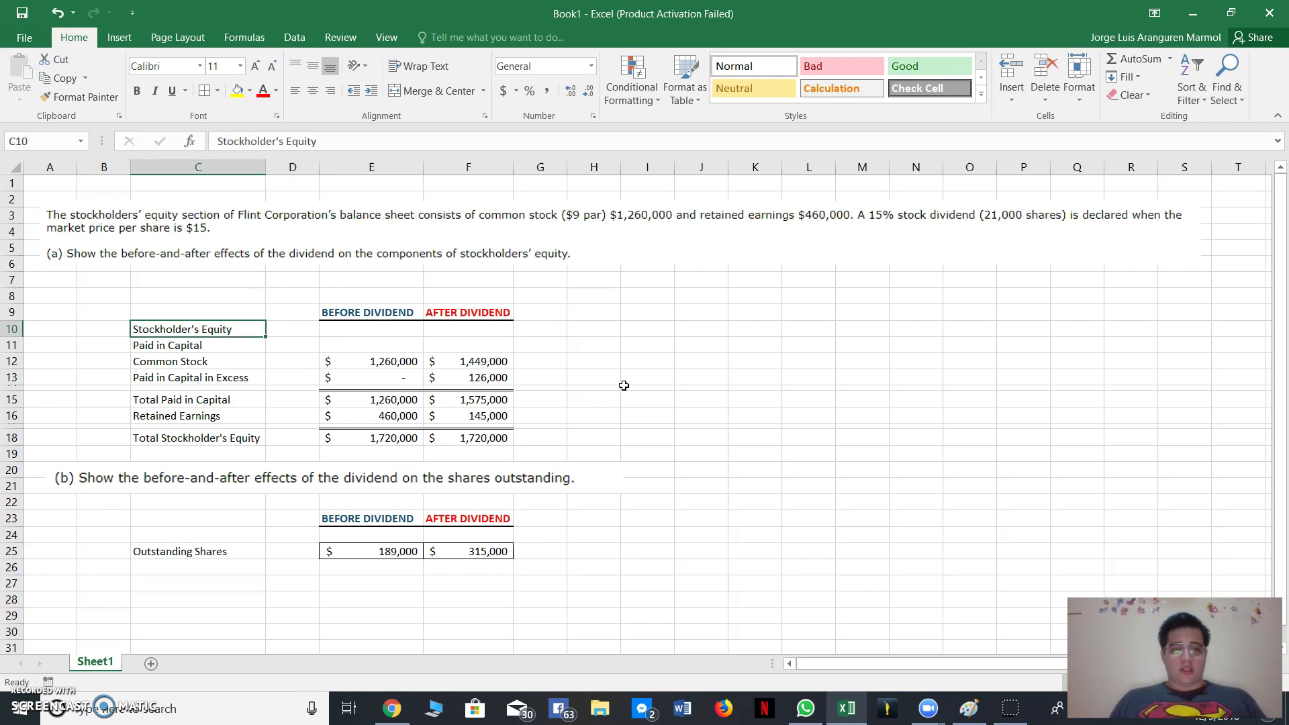
key("Down")
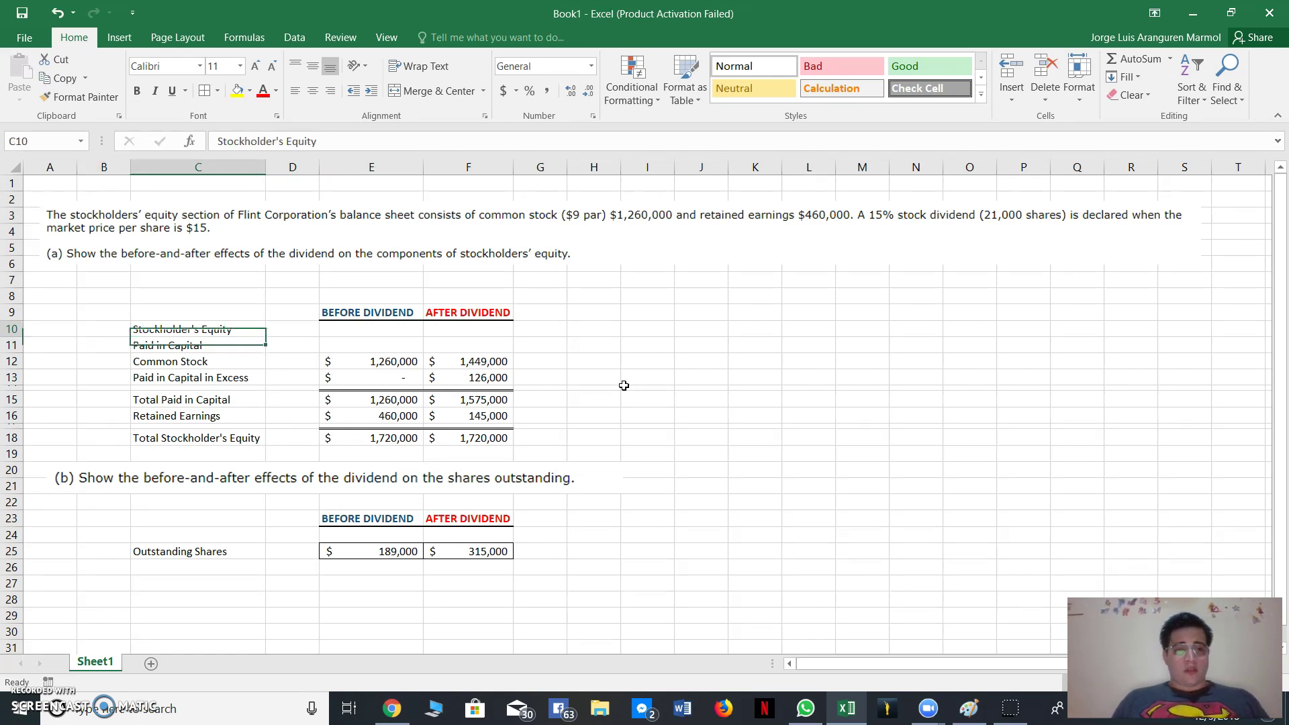
key("Up")
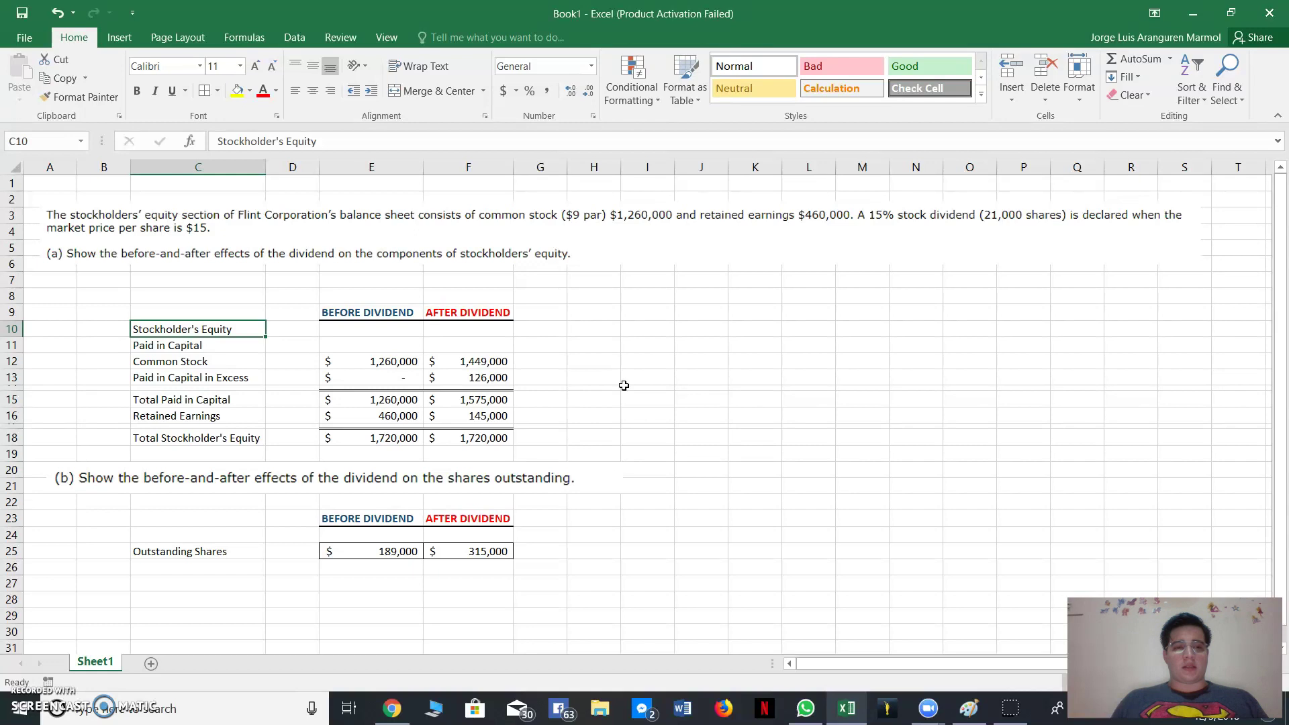
key("Down")
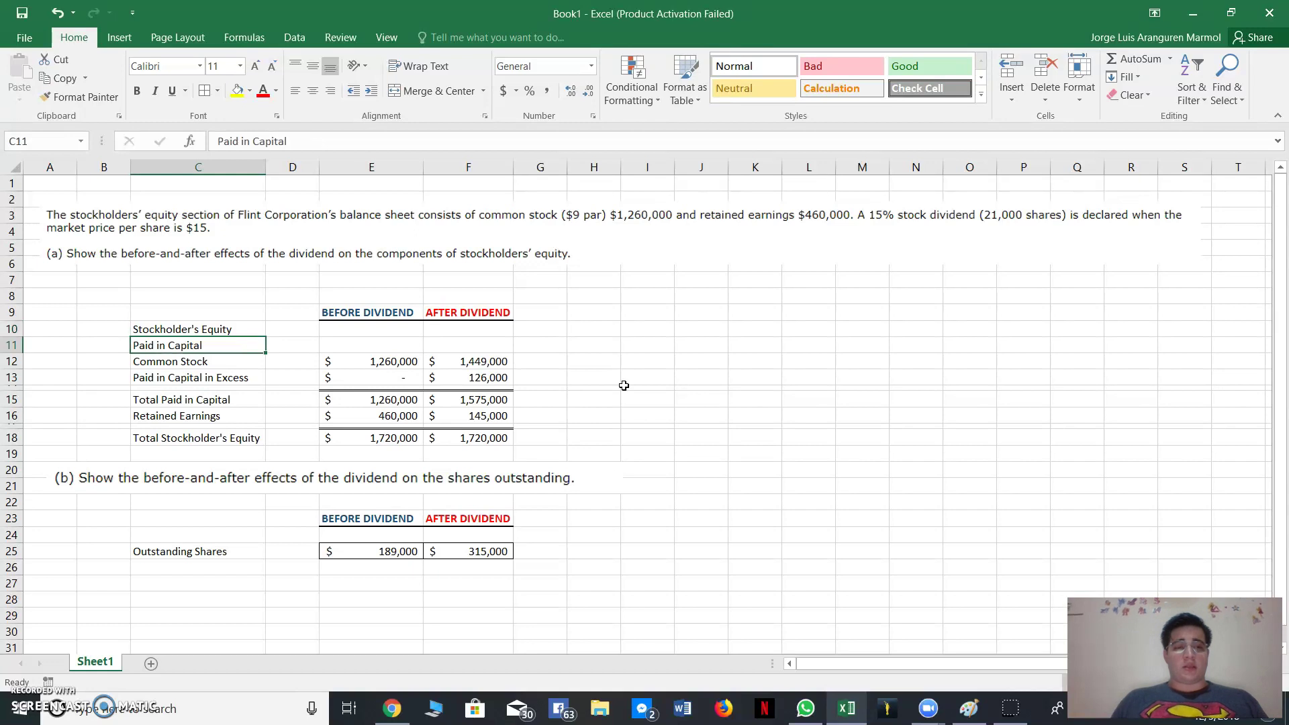
key("Down")
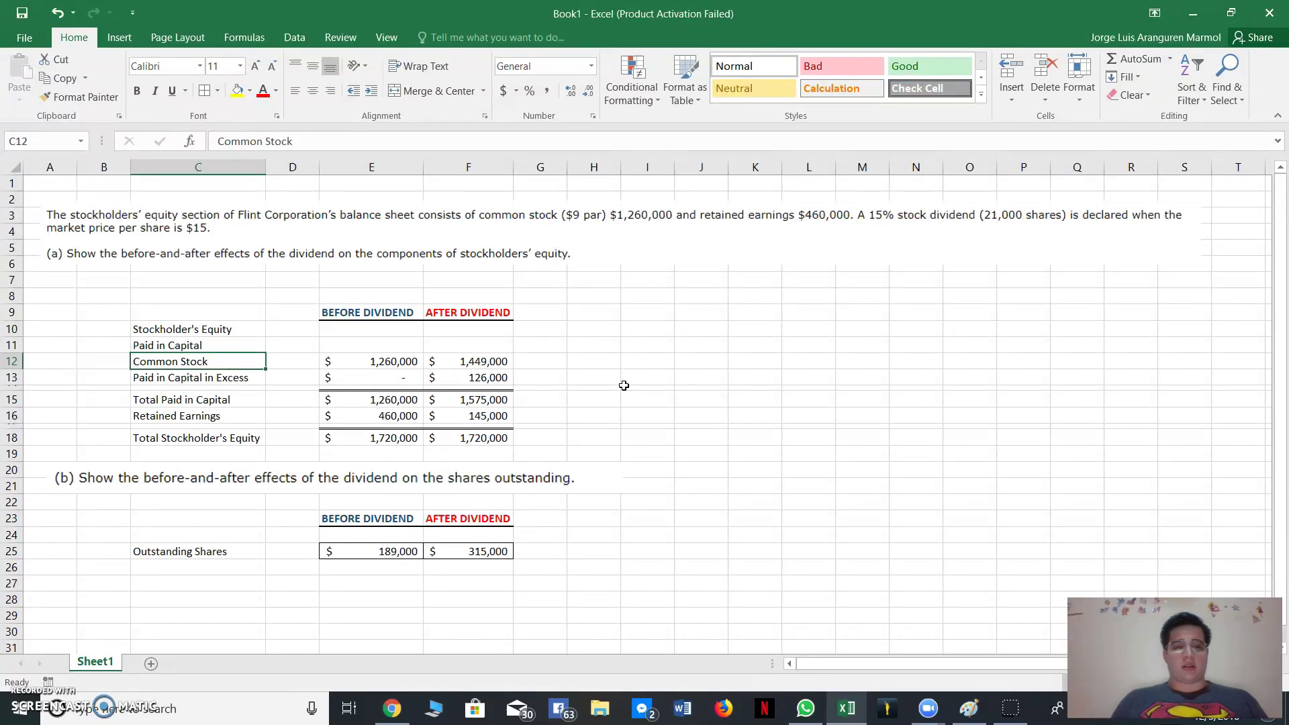
key("Right")
key("Right")
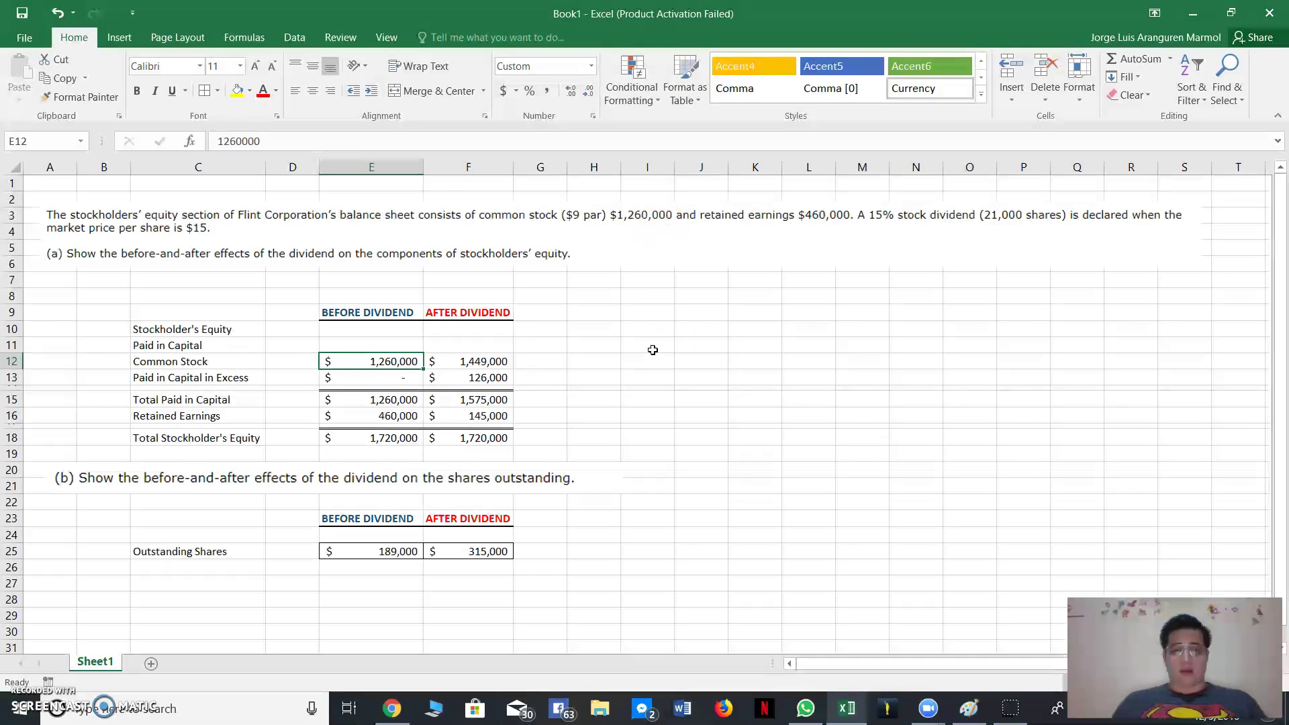
Review the before-dividend paid-in capital figures and keep E15's total paid-in capital sum formula.
key("Down")
key("Up")
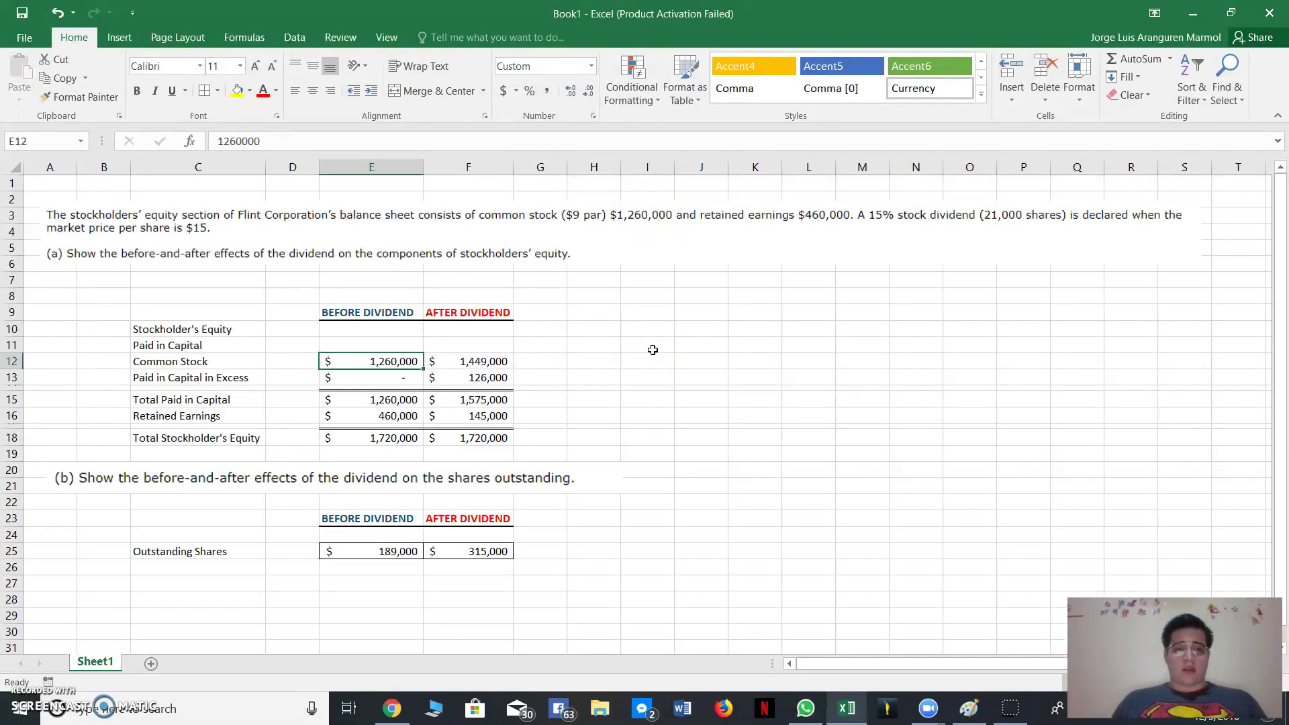
key("Down")
key("Left")
key("Right")
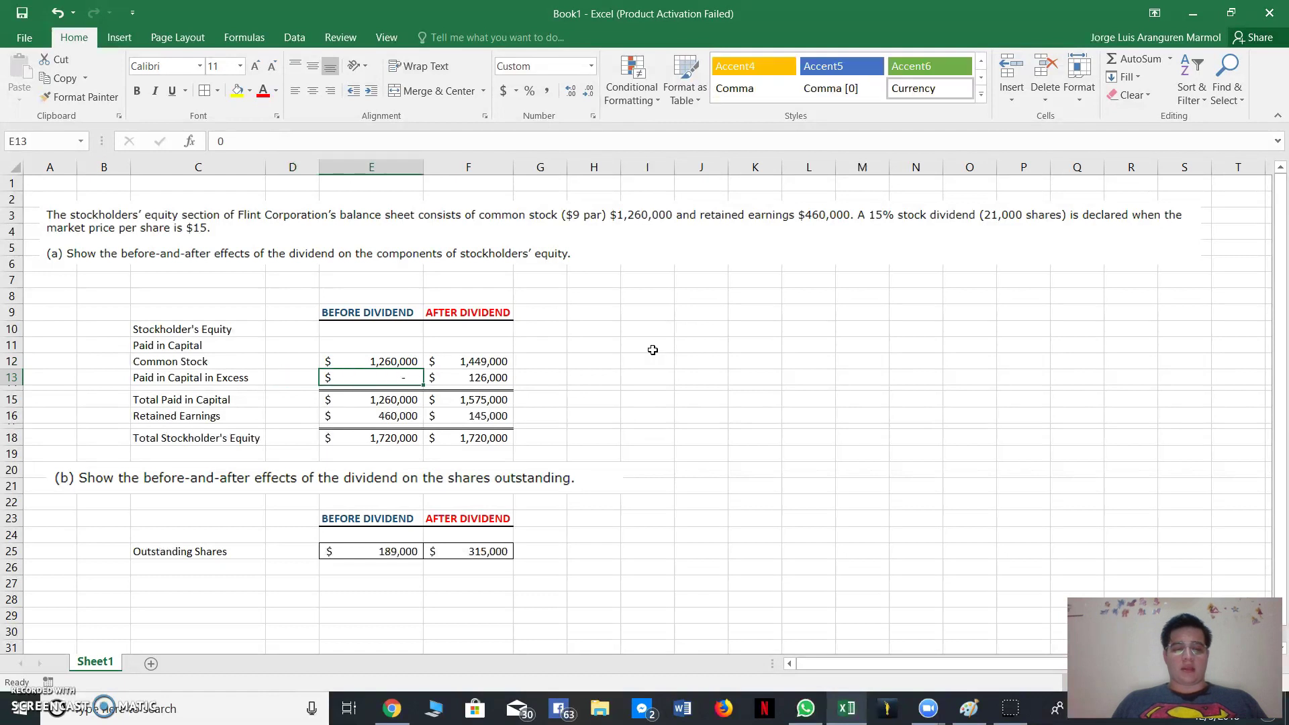
key("Left")
key("Left")
key("Right")
key("Right")
key("Up")
key("Down")
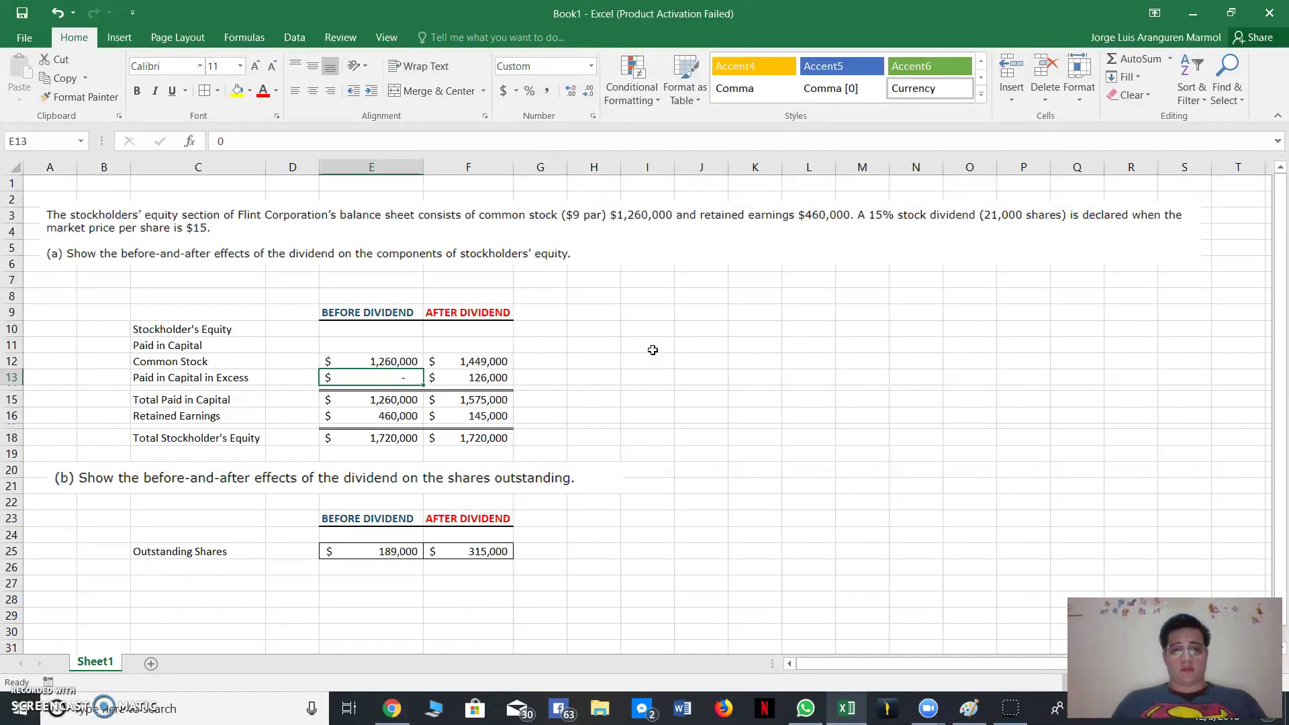
key("Down")
key("Down")
key("Left")
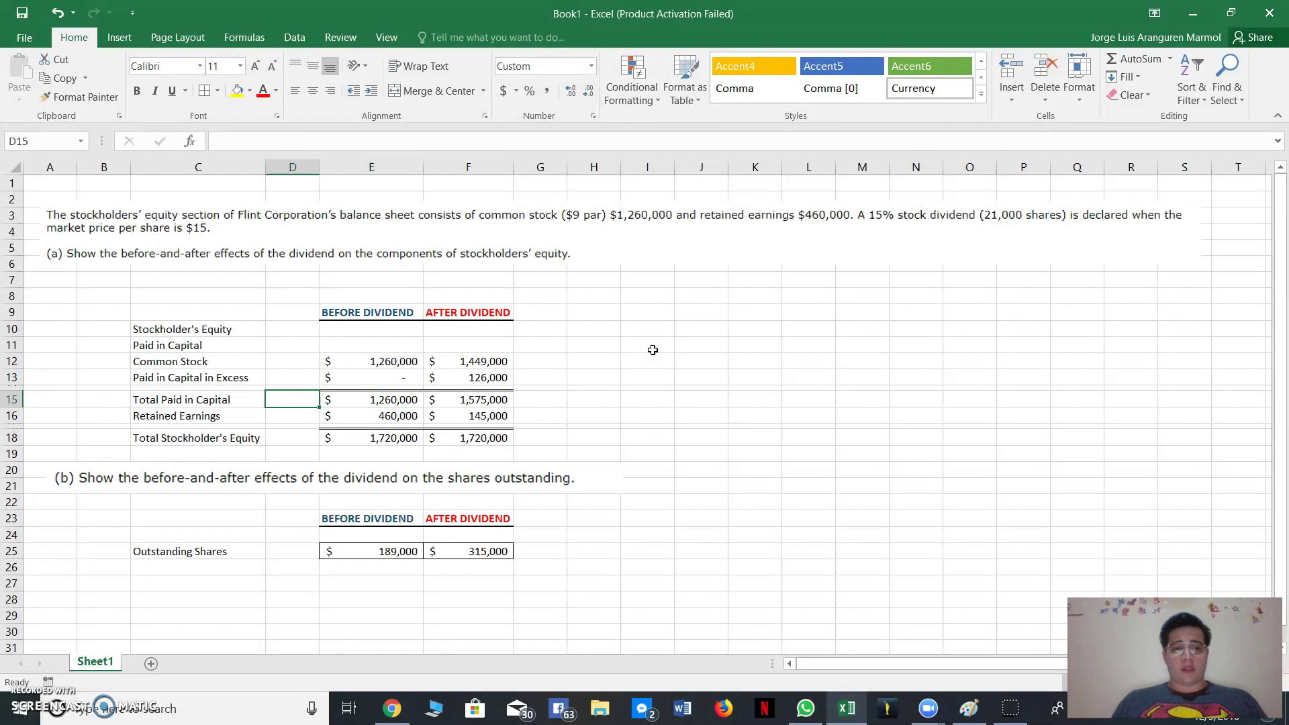
key("Left")
key("Left")
key("Right")
key("Right")
key("Right")
key("Left")
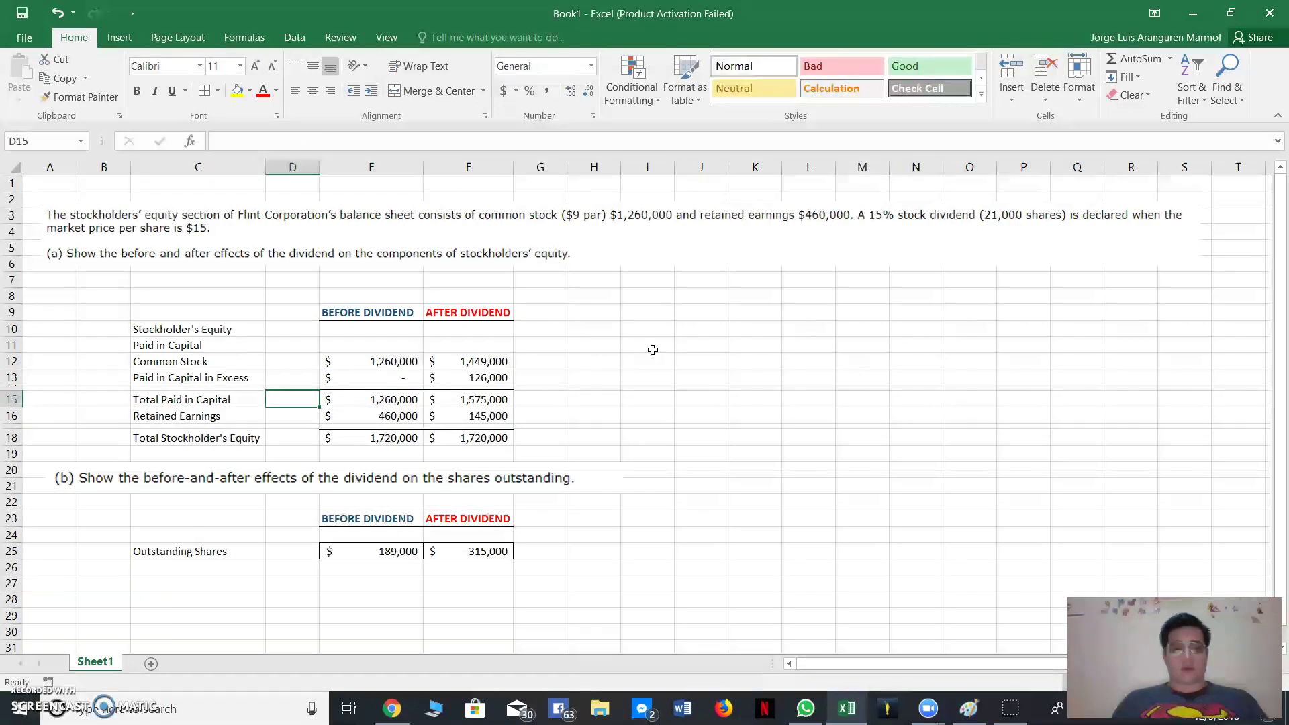
key("Left")
key("Right")
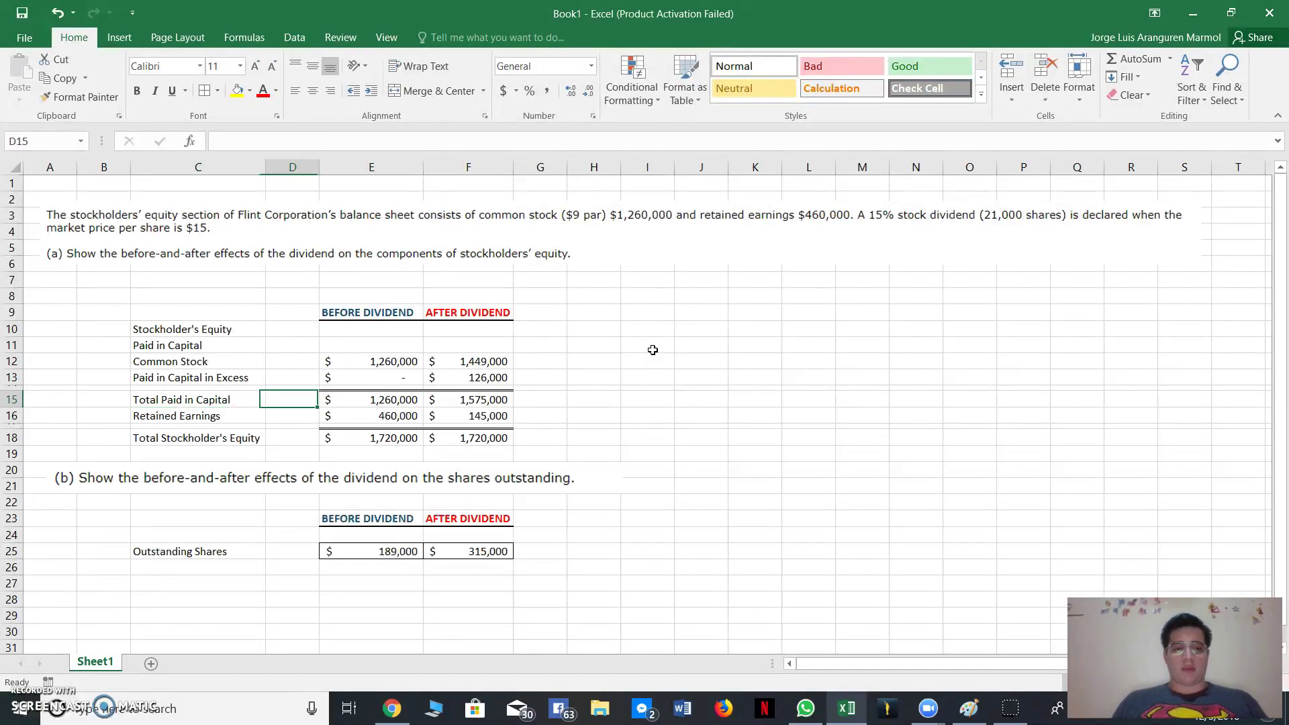
key("Right")
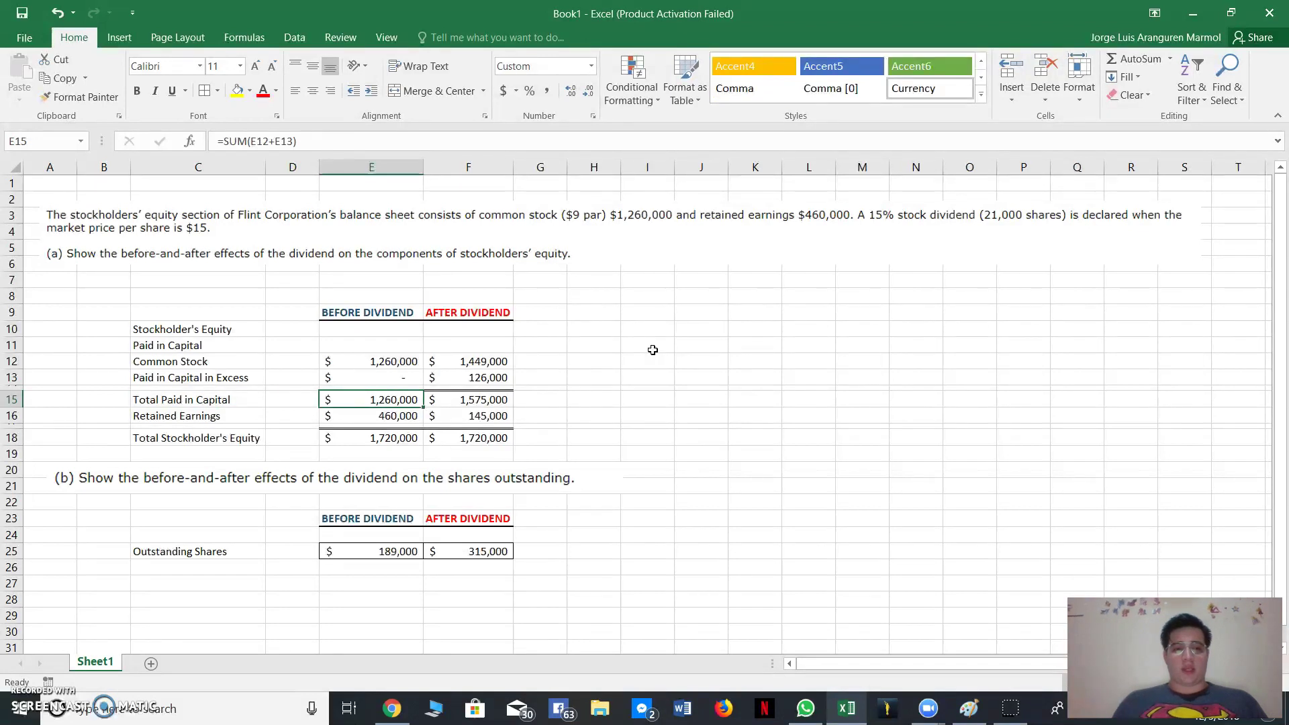
key("Up")
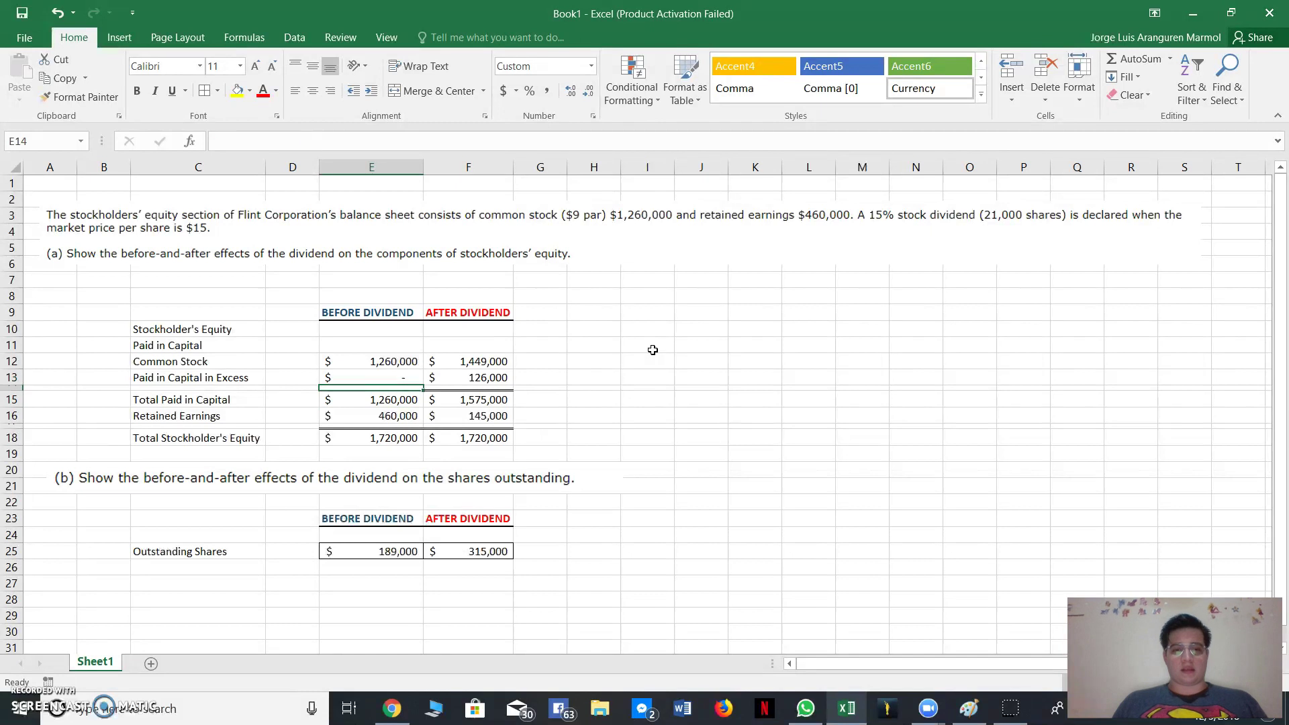
key("Down")
key("F2")
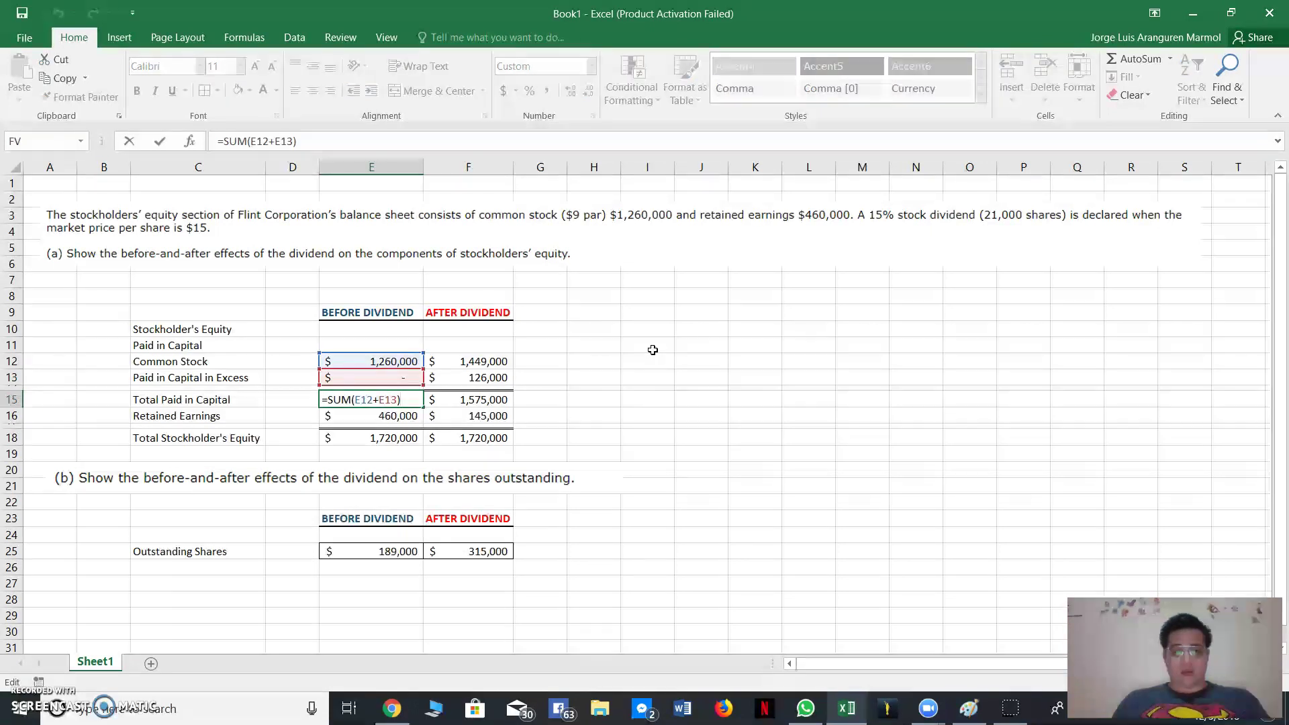
key("Return")
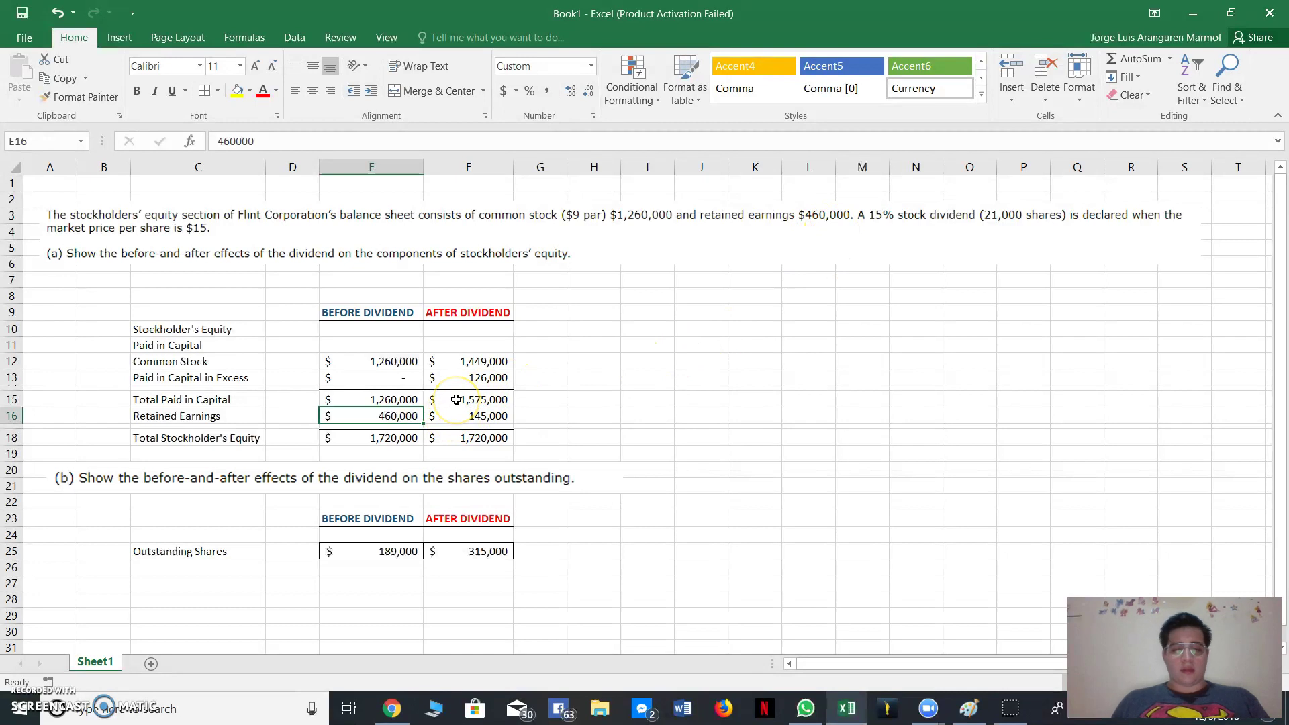
Open E18's before-dividend total equity for editing as =SUM(E15+E16).
key("Down")
key("Down")
key("Up")
key("Up")
key("Down")
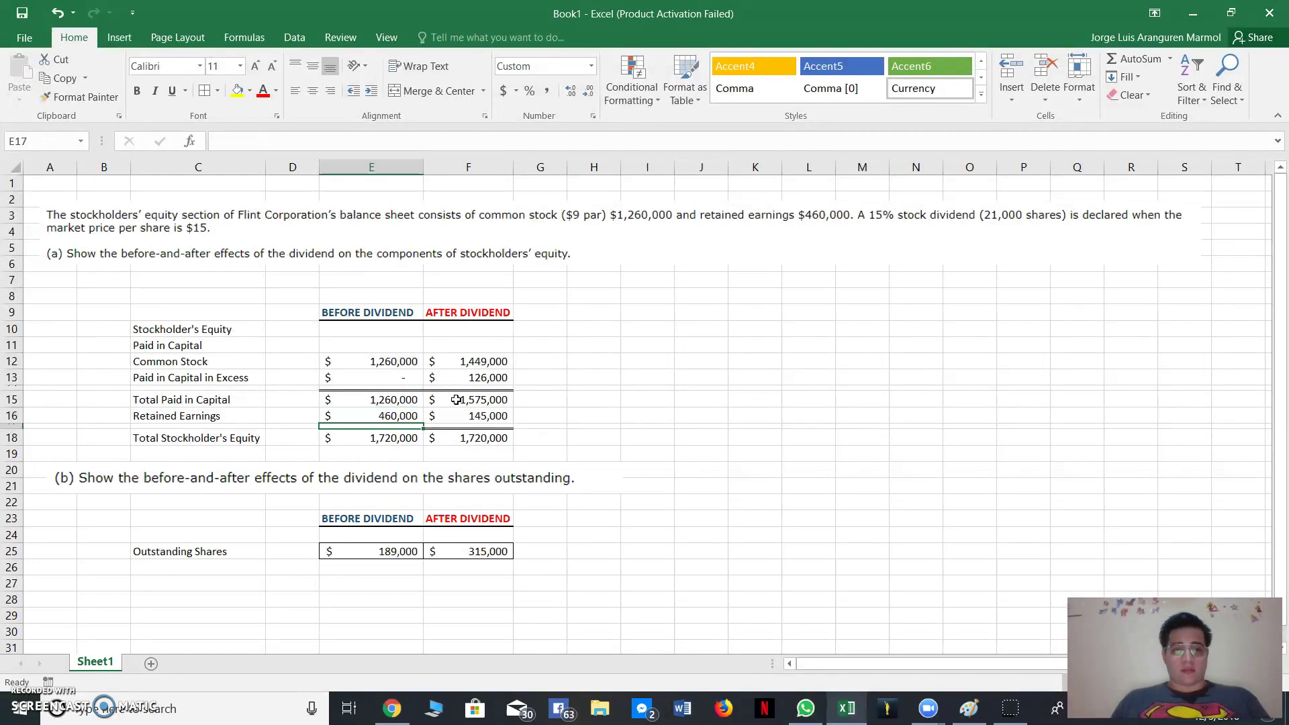
key("Up")
key("Down")
key("Down")
key("Up")
key("Up")
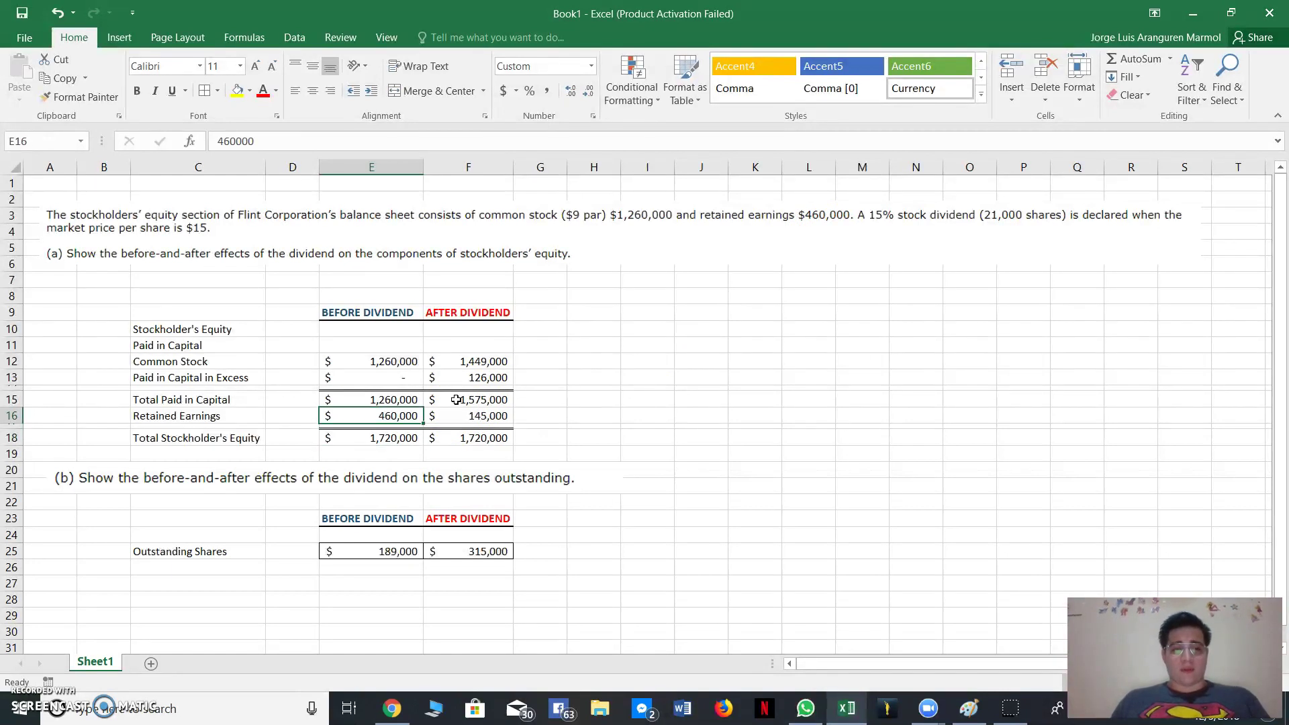
key("Left")
key("Left")
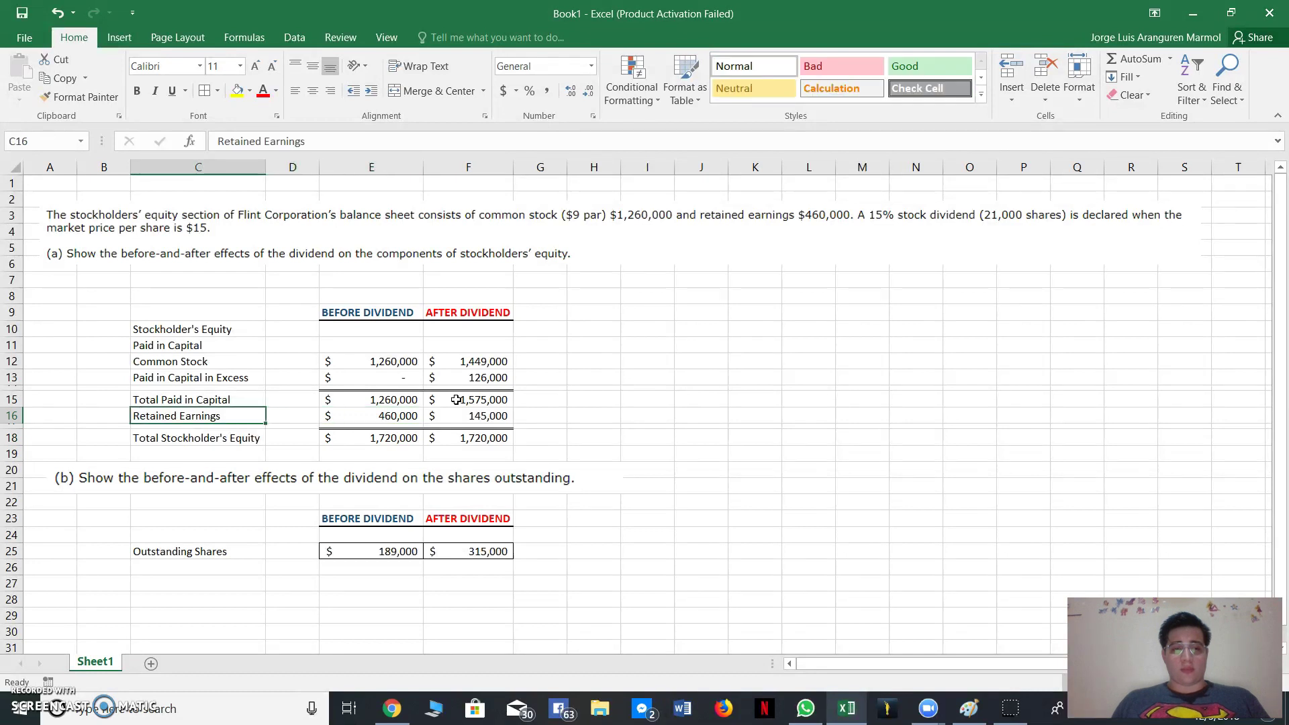
key("Up")
key("Up")
key("Down")
key("Down")
key("Down")
key("Down")
key("Right")
key("Right")
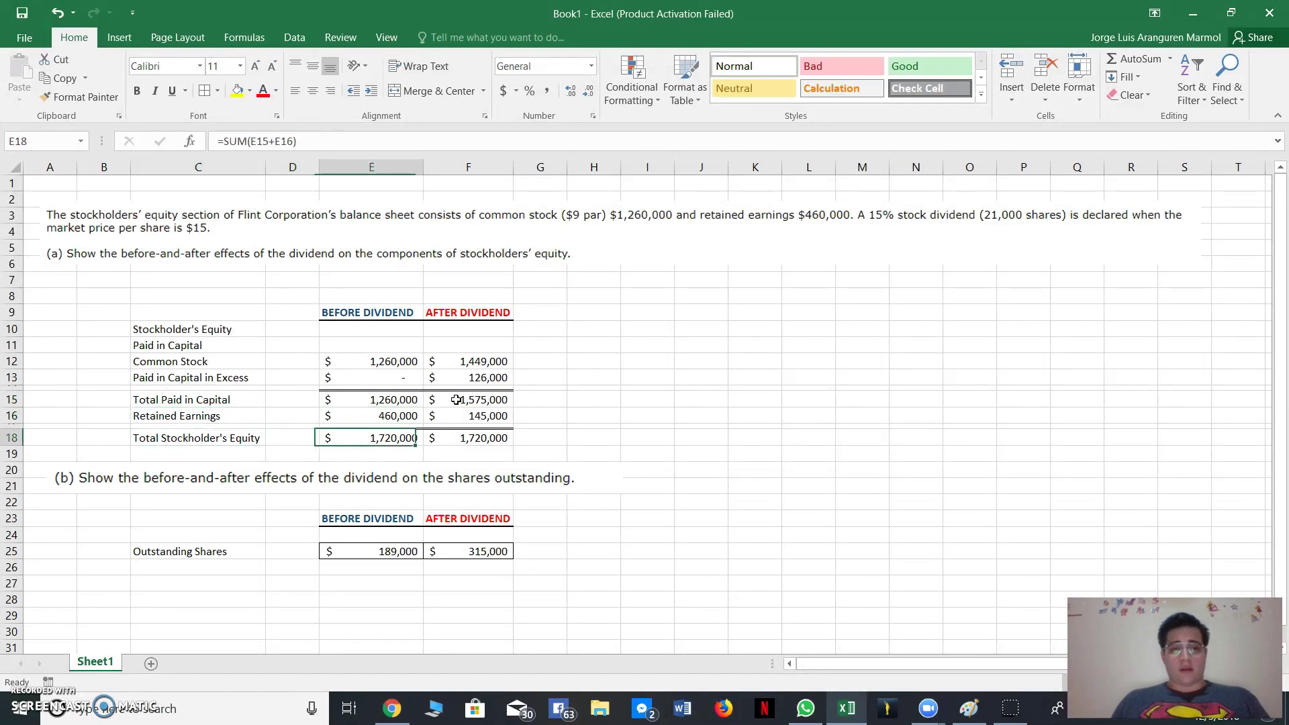
key("F2")
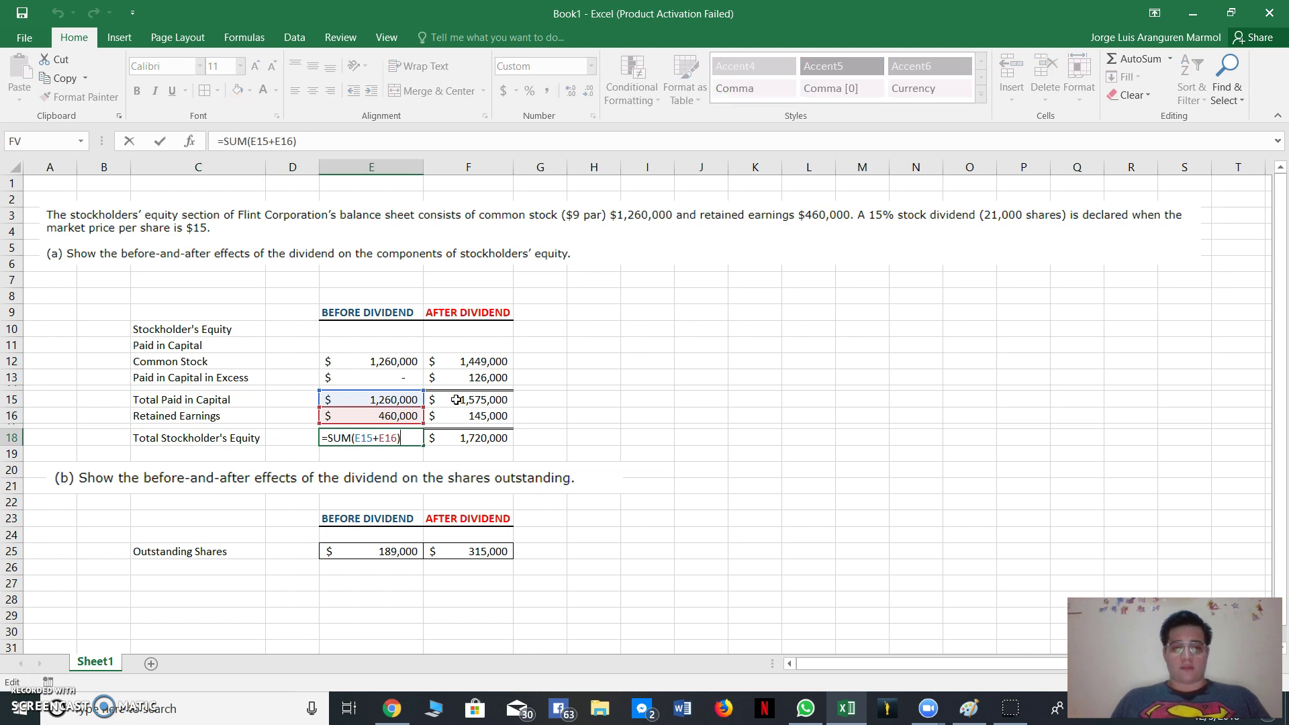
Confirm E18's total stockholders' equity of 1,720,000.
key("Return")
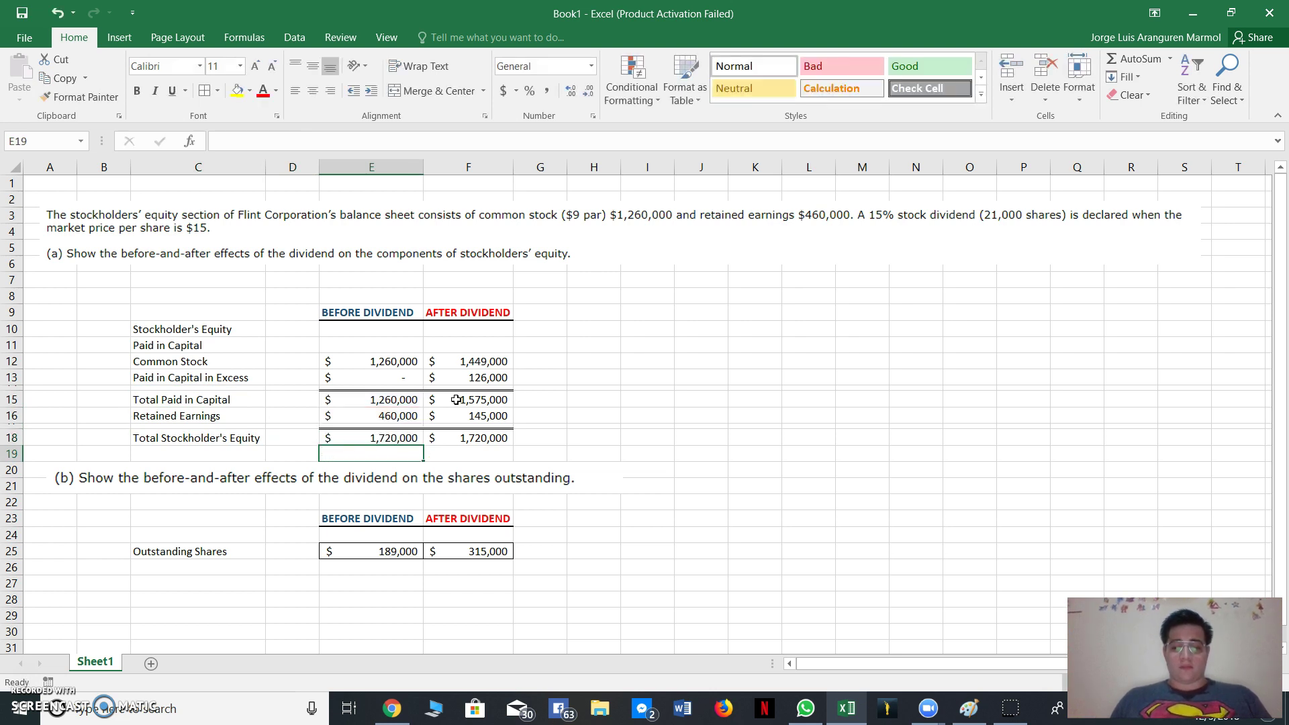
key("Up")
key("Up")
key("Up")
key("Up")
key("Up")
key("Up")
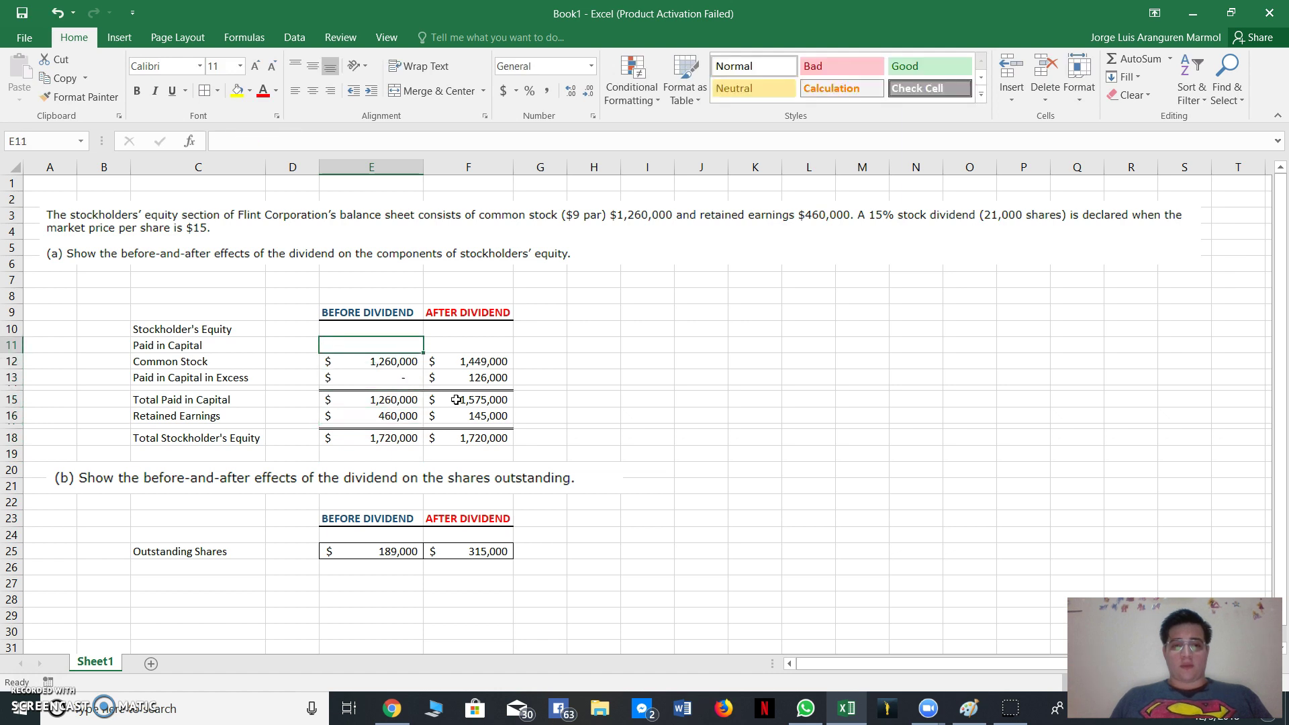
key("Down")
key("Down")
key("Down")
key("Down")
key("Down")
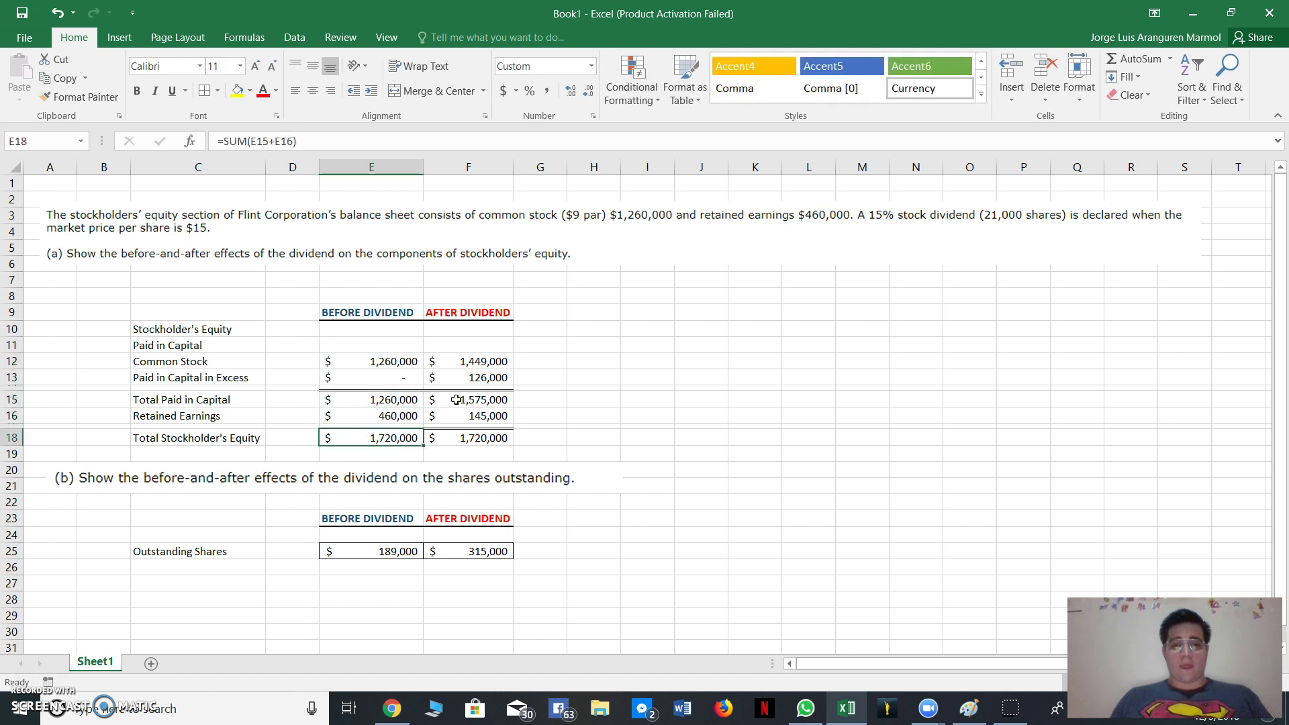
Set after-dividend Common Stock in F12 to =E12*1.15, giving 1,449,000.
key("Up")
key("Up")
key("Up")
key("Up")
key("Right")
key("Right")
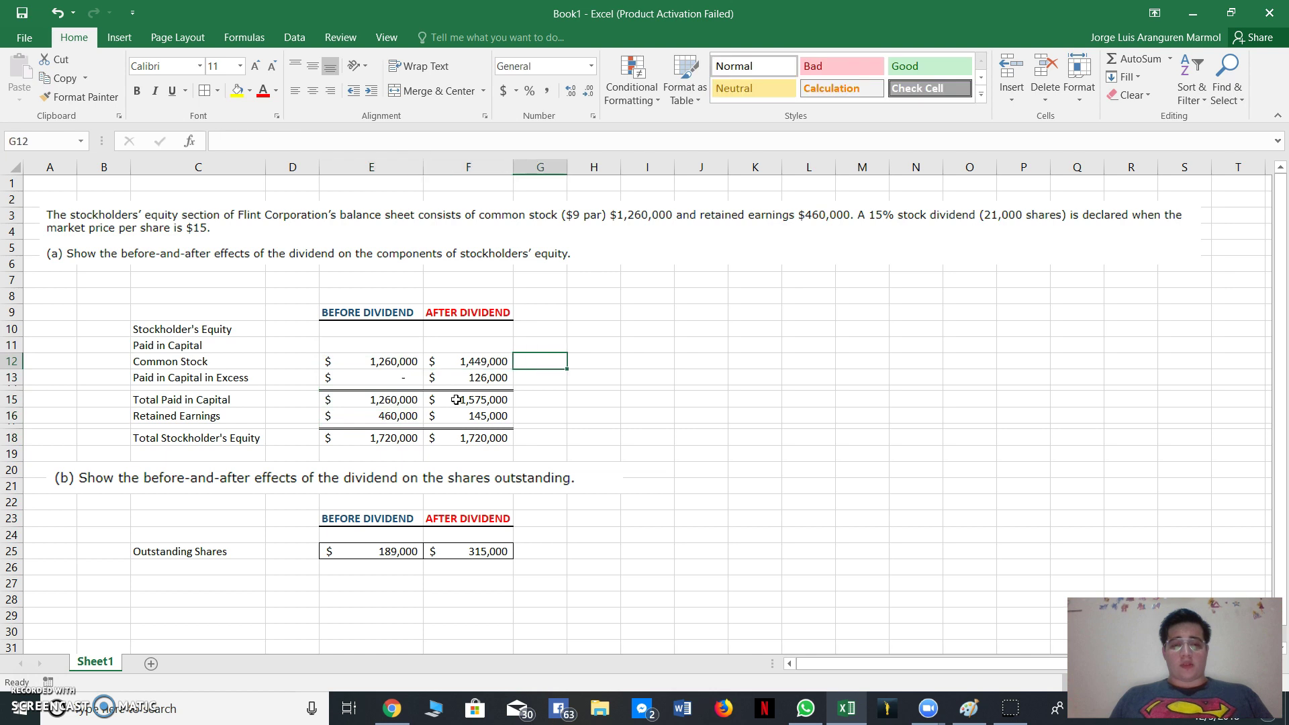
key("Left")
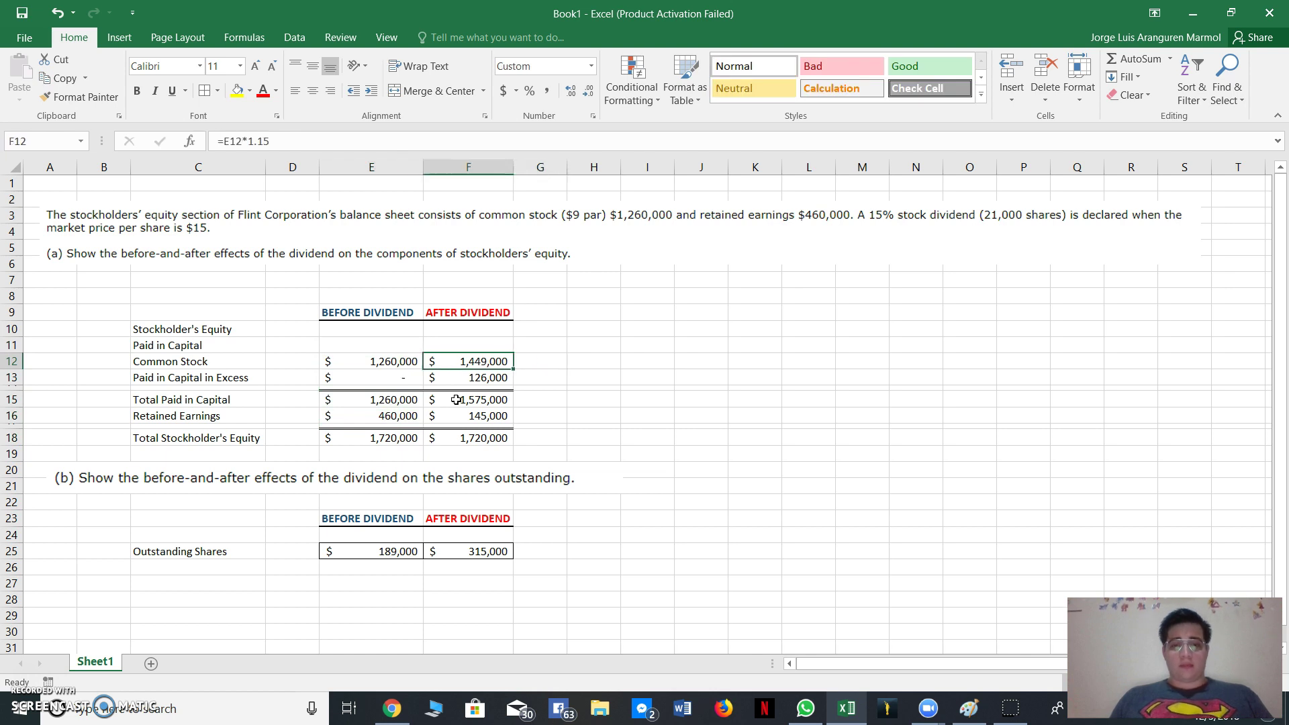
key("Right")
key("Left")
key("F2")
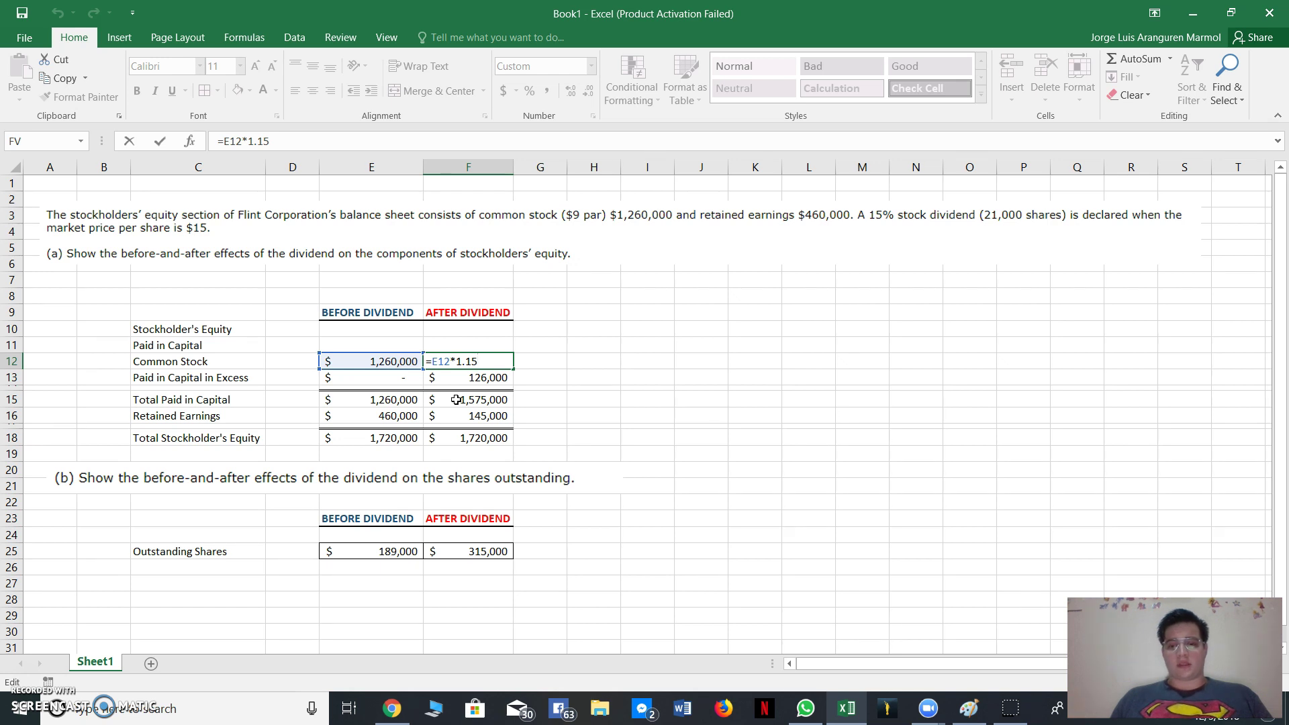
key("Return")
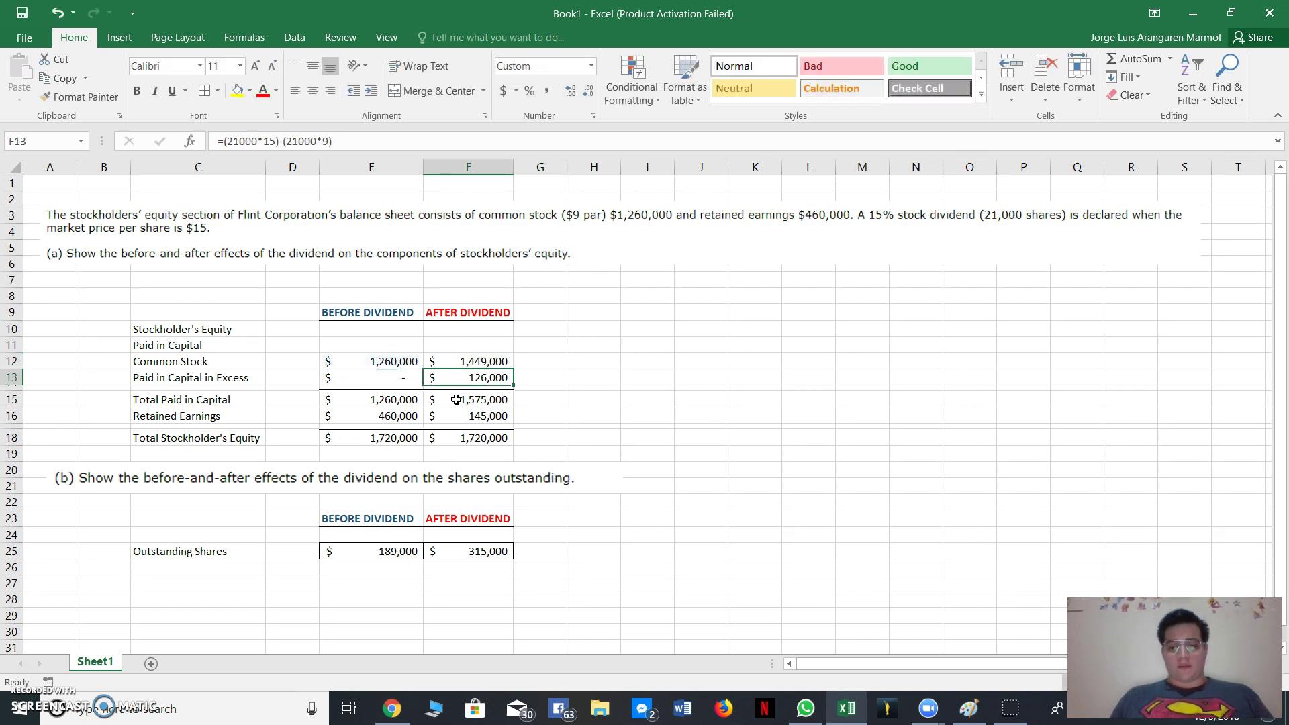
Enter =(21000*15)-(21000*9) in F13 so after-dividend Paid in Capital in Excess shows 126,000.
key("Up")
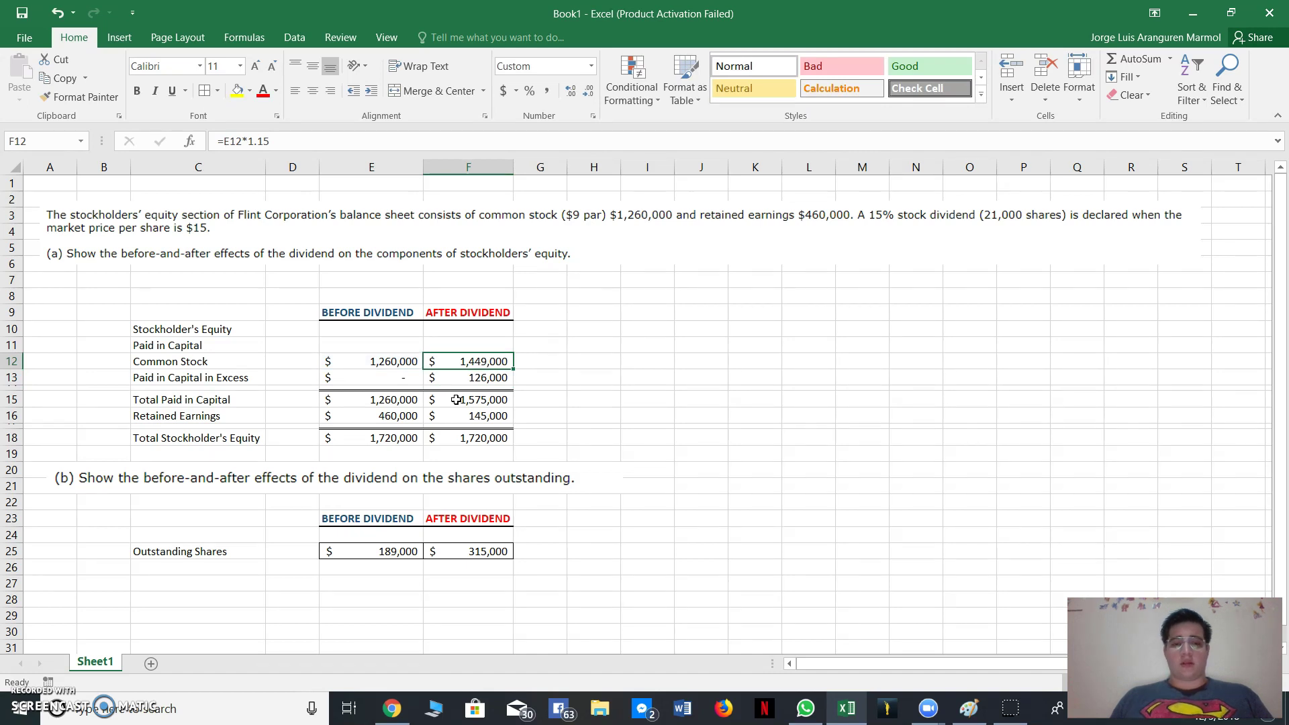
key("Down")
key("Up")
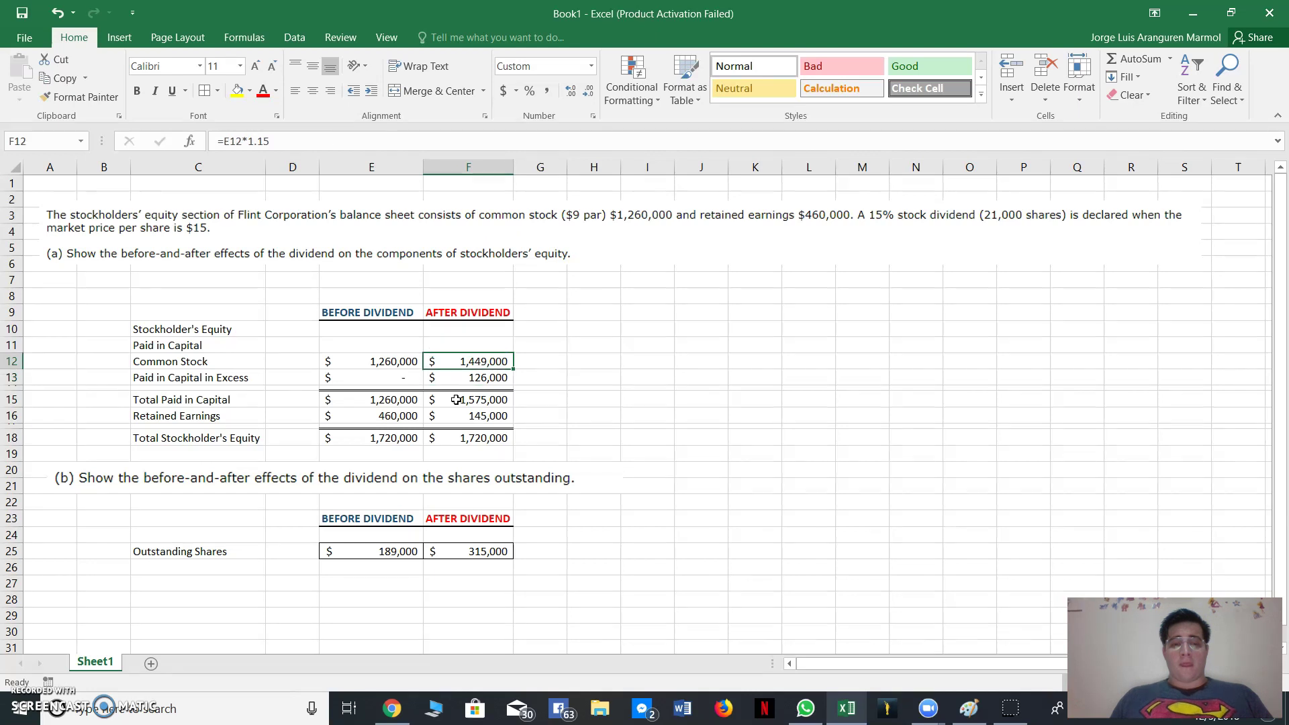
key("Down")
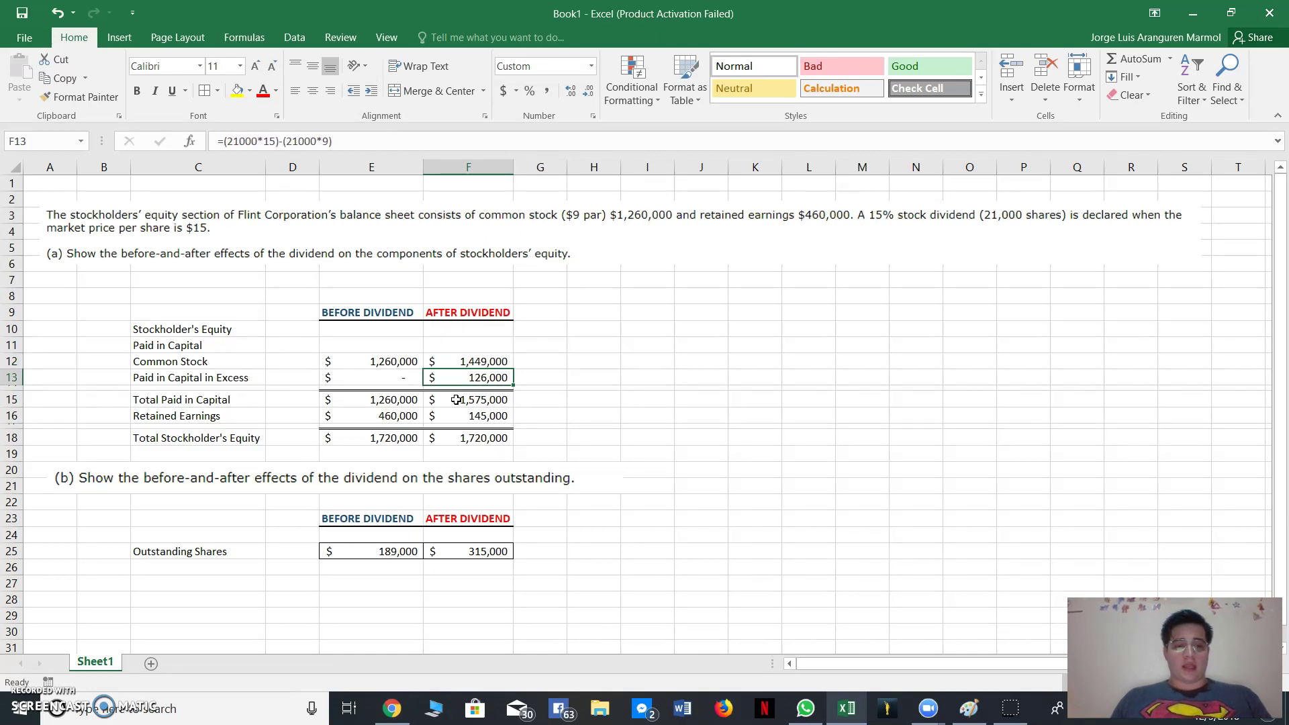
key("F2")
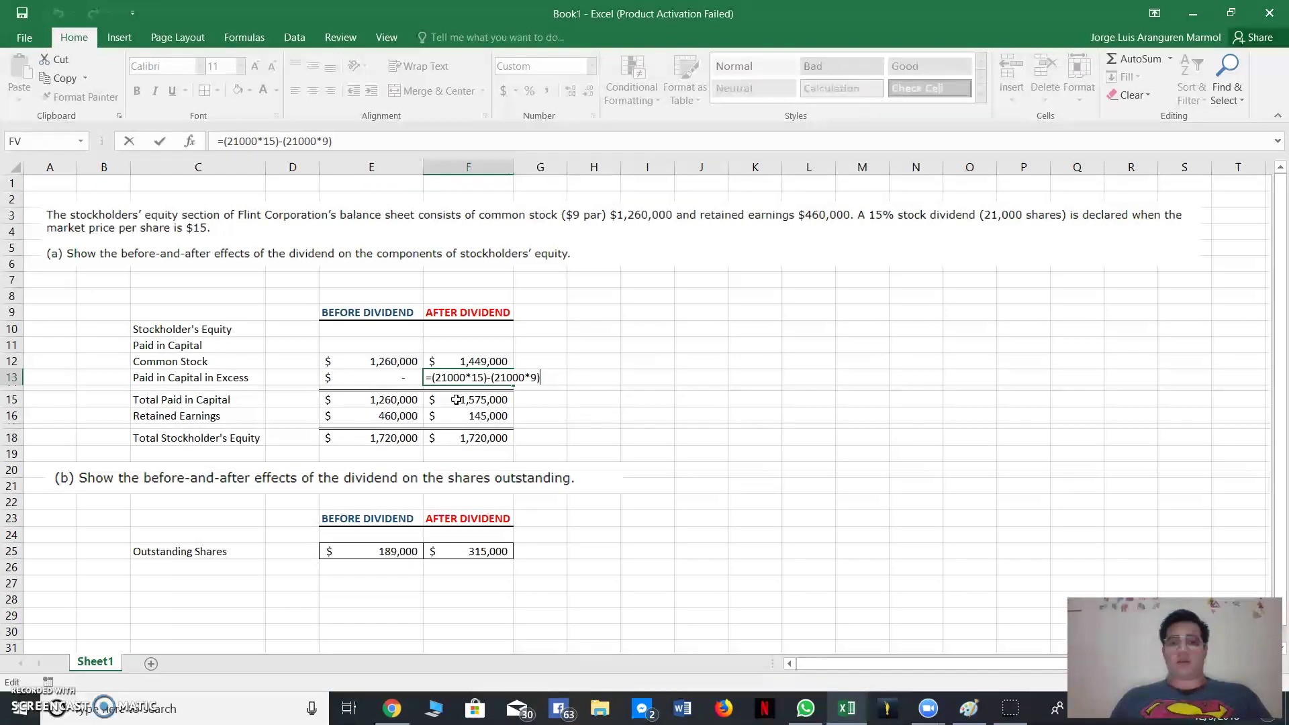
key("Return")
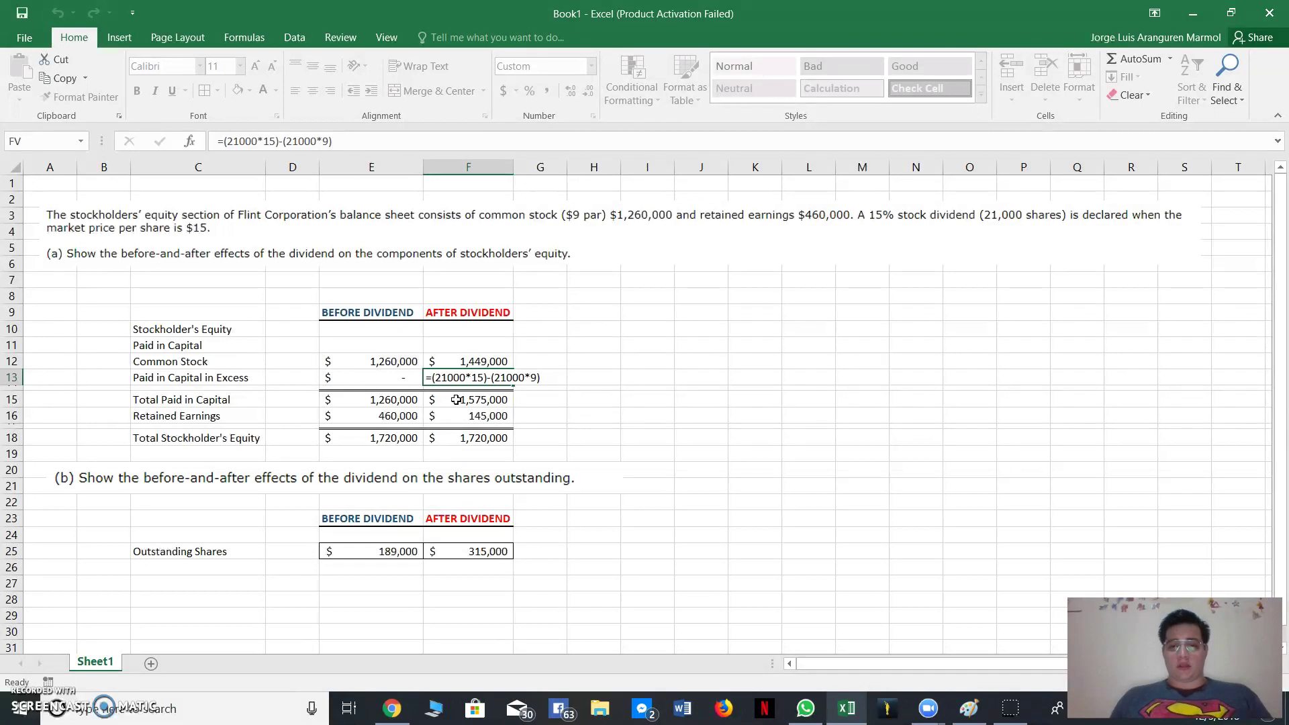
key("Up")
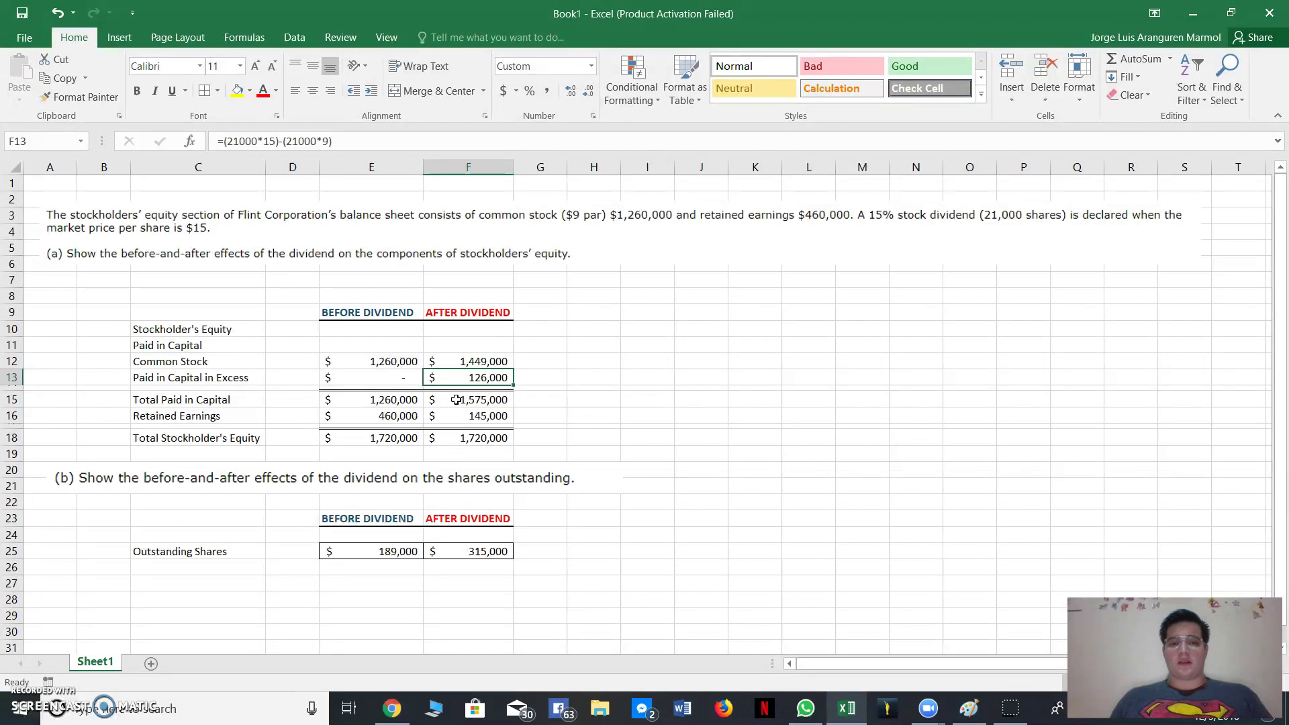
key("Up")
Set F15 to =SUM(F12:F13) for an after-dividend Total Paid in Capital of 1,575,000.
key("Down")
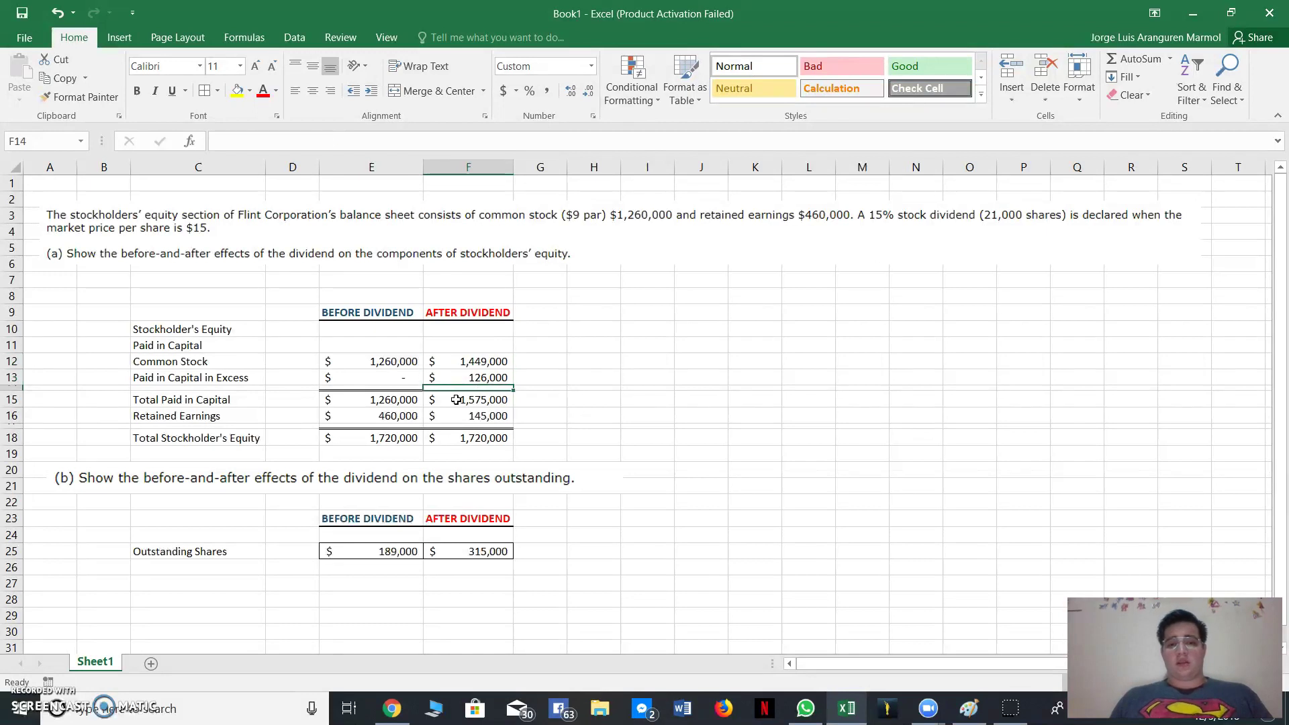
key("Down")
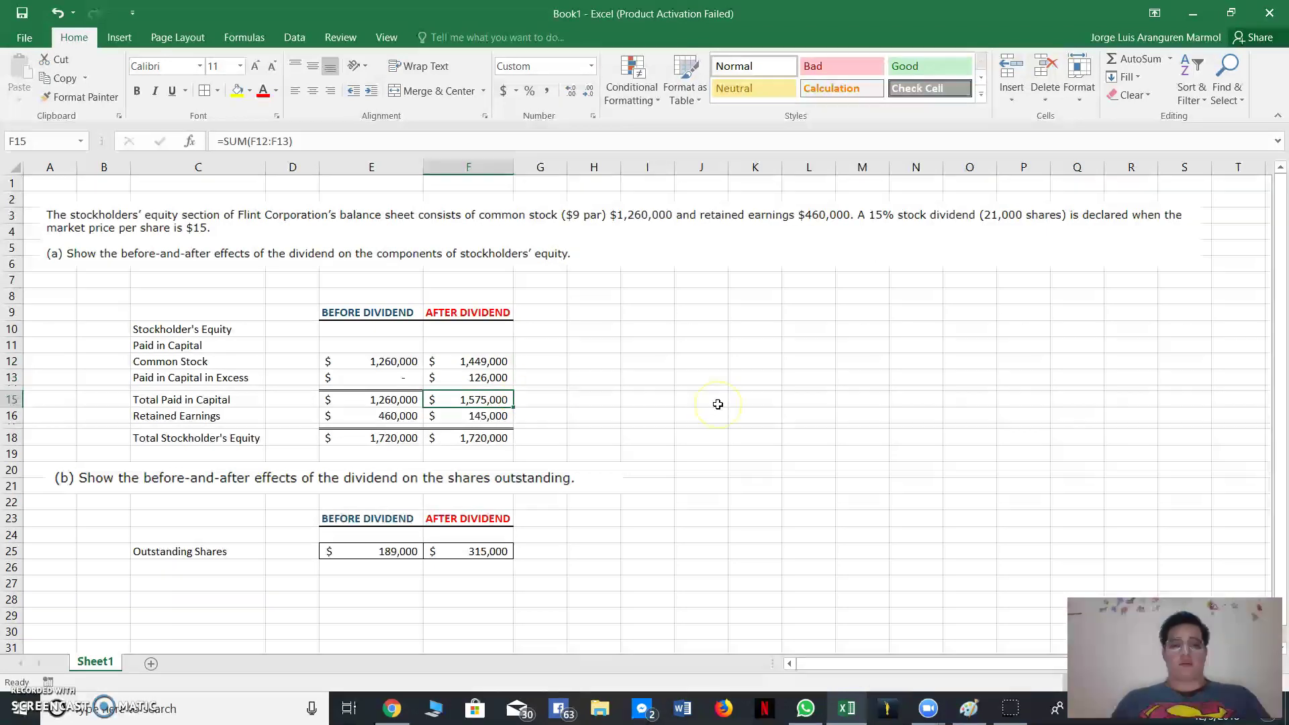
key("Up")
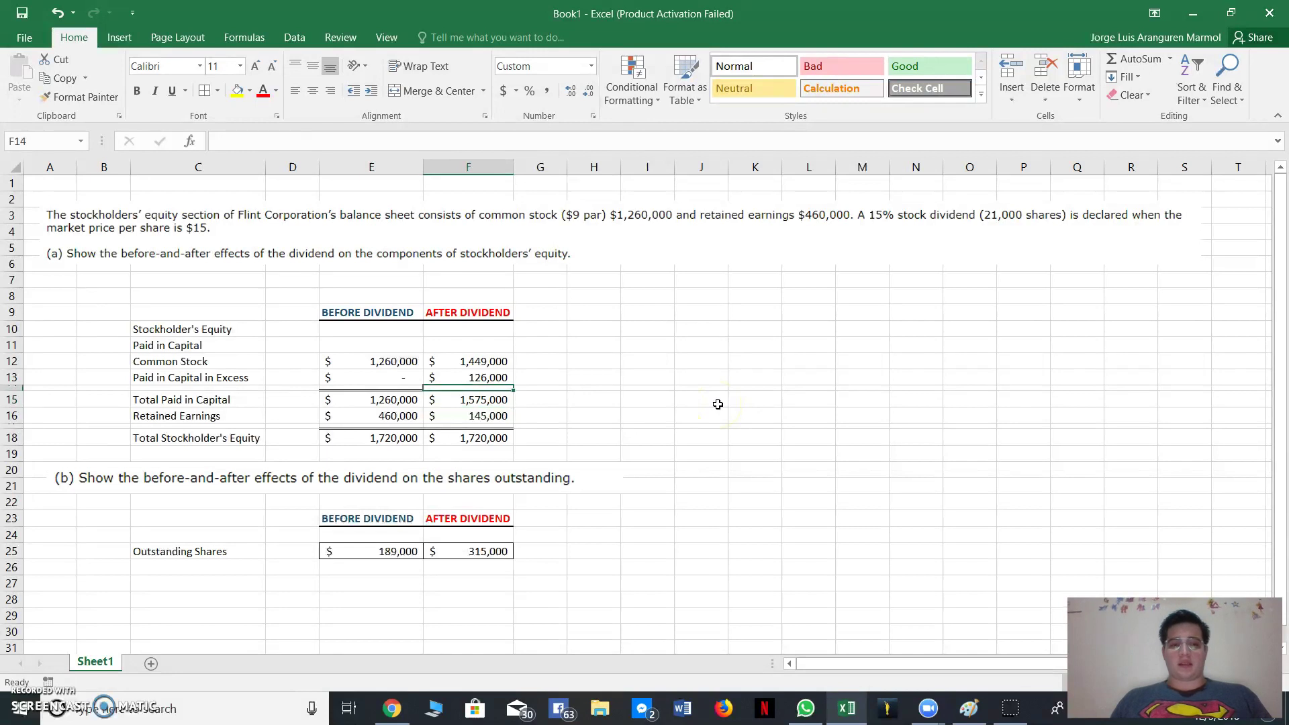
key("Up")
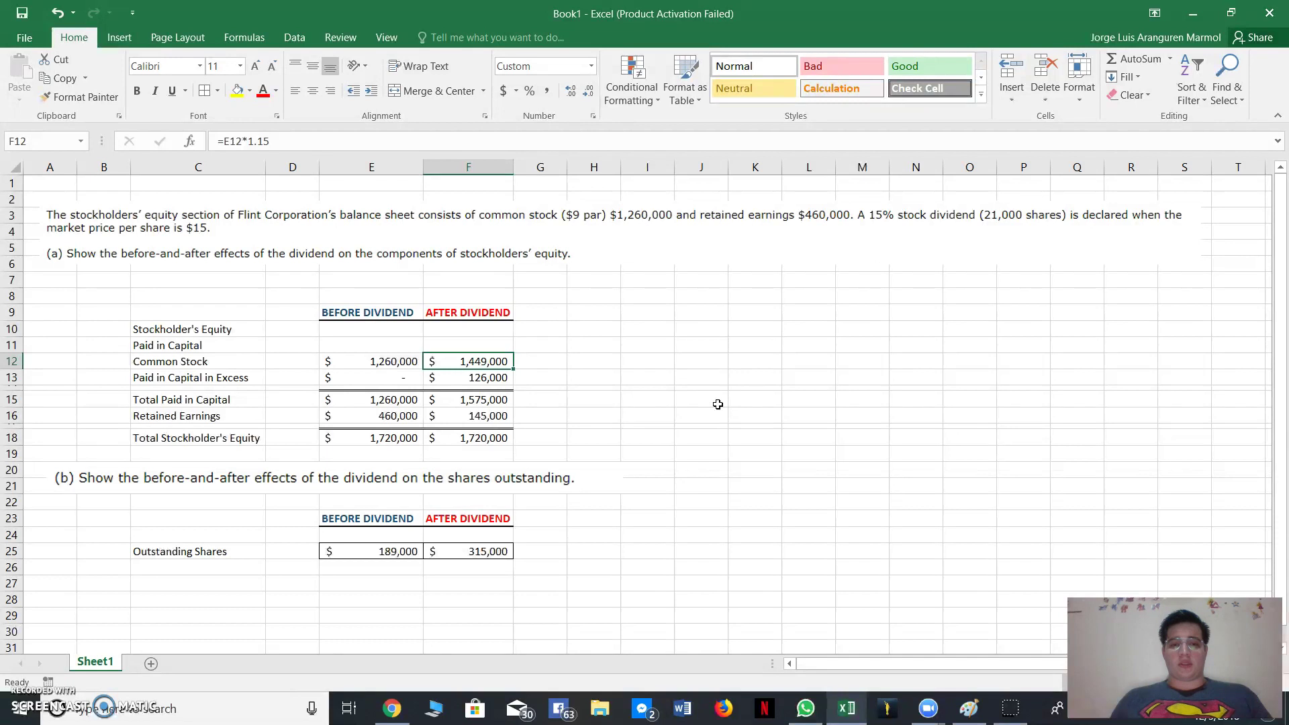
key("Down")
key("Down")
key("F2")
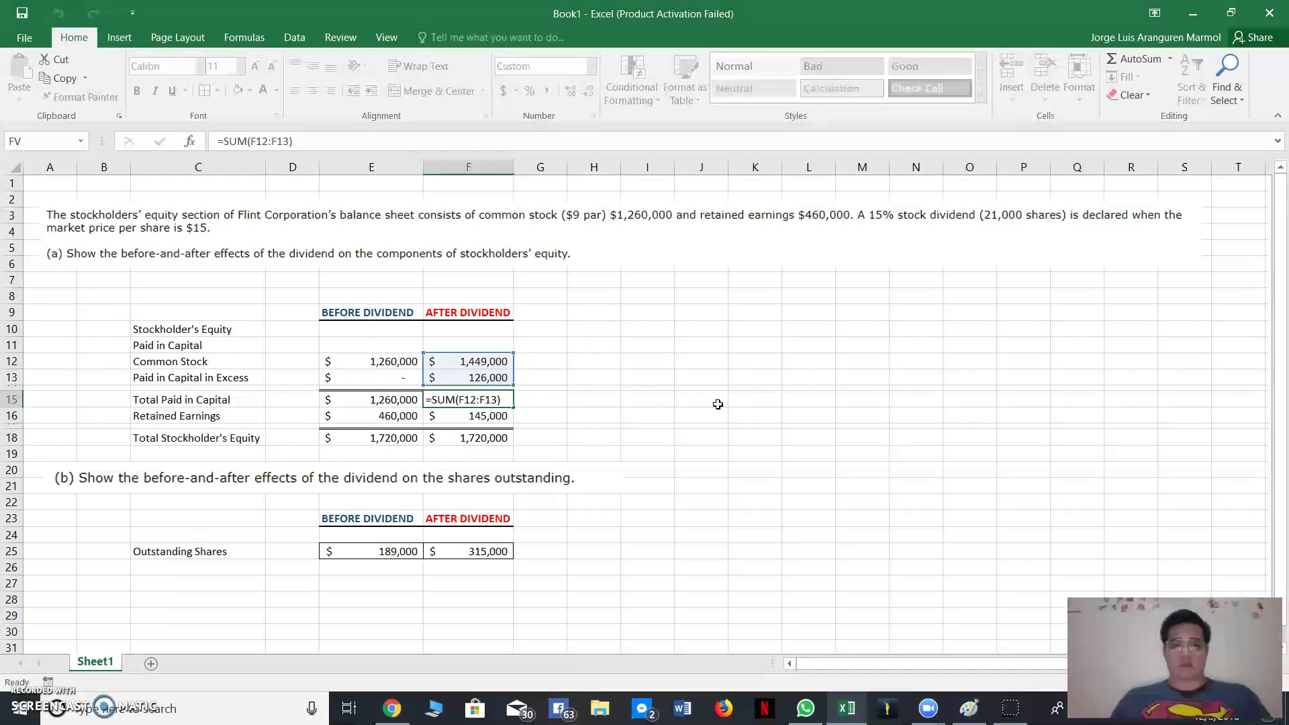
key("Return")
key("Up")
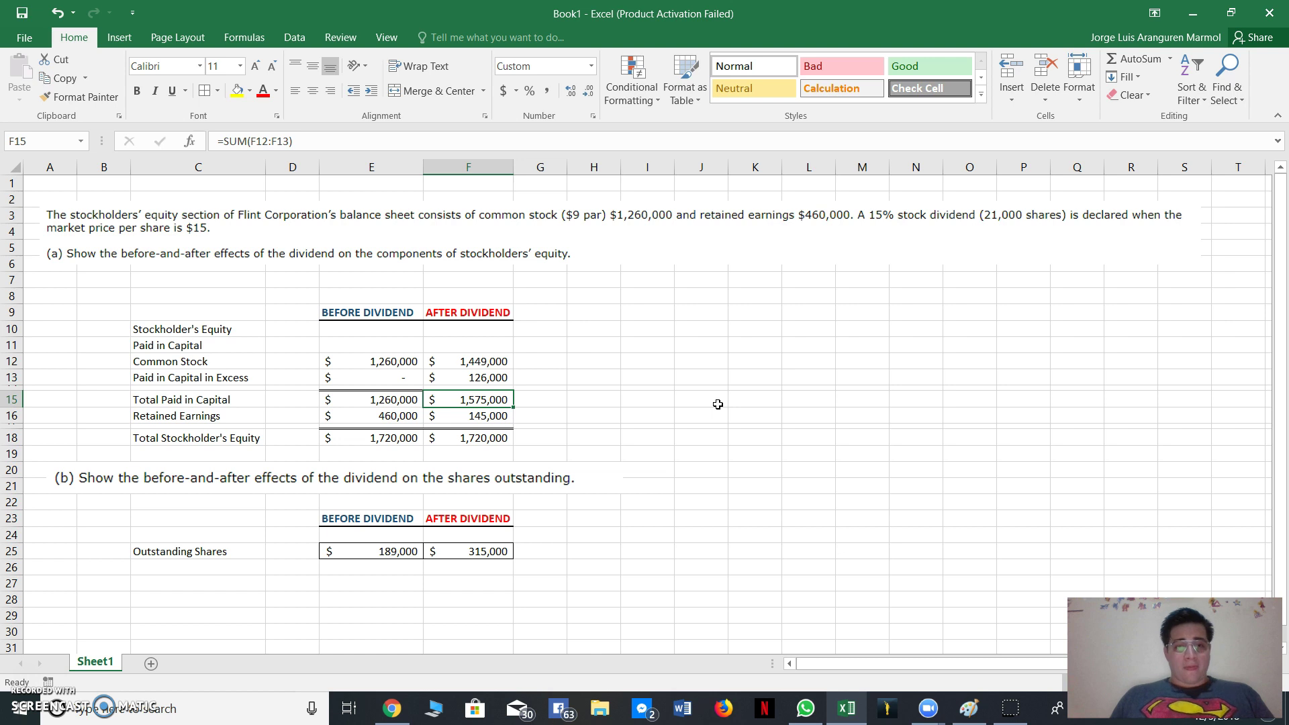
Enter =F18-F15 in F16 so after-dividend Retained Earnings shows 145,000.
key("Down")
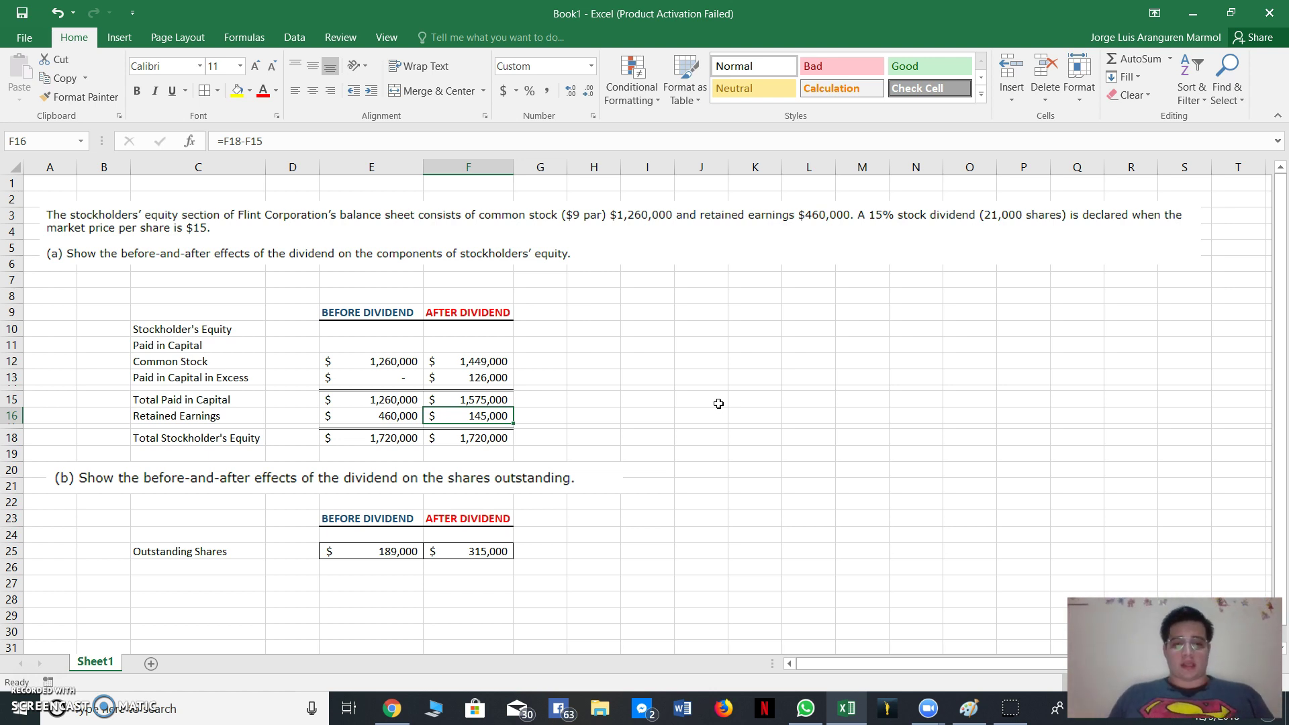
key("Down")
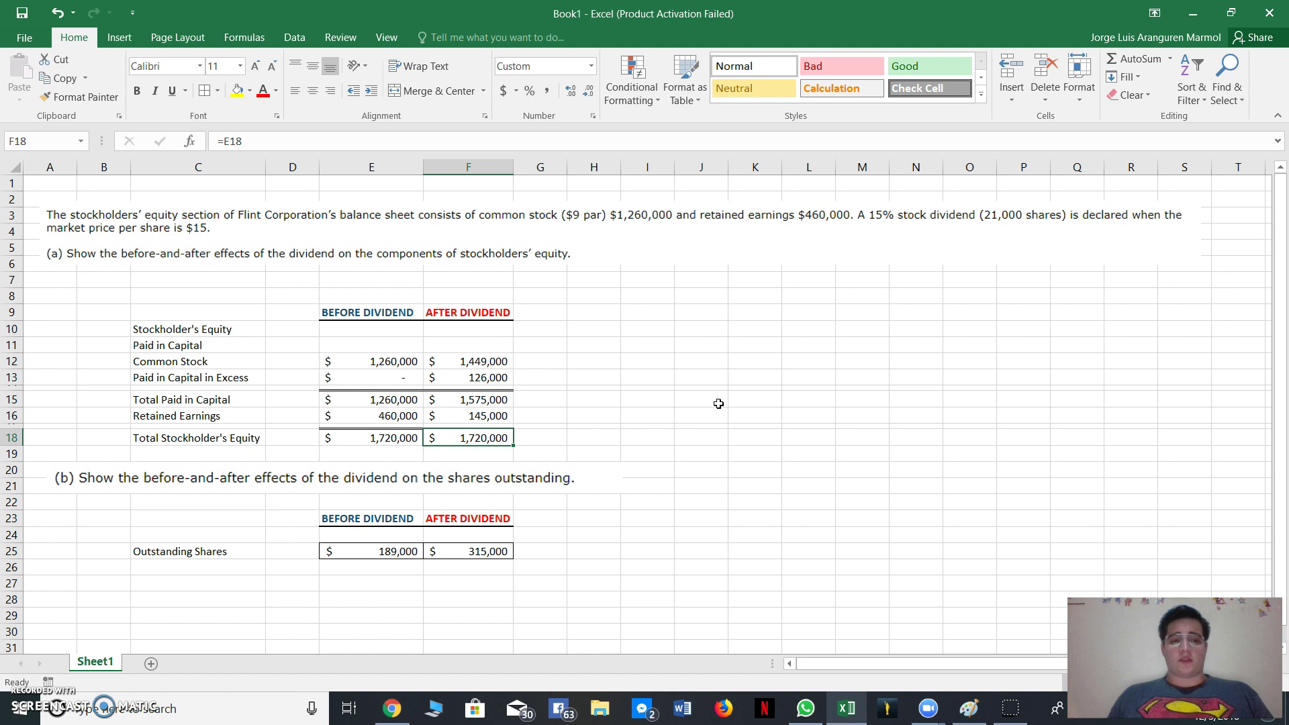
key("Up")
key("Up")
key("Up")
key("Up")
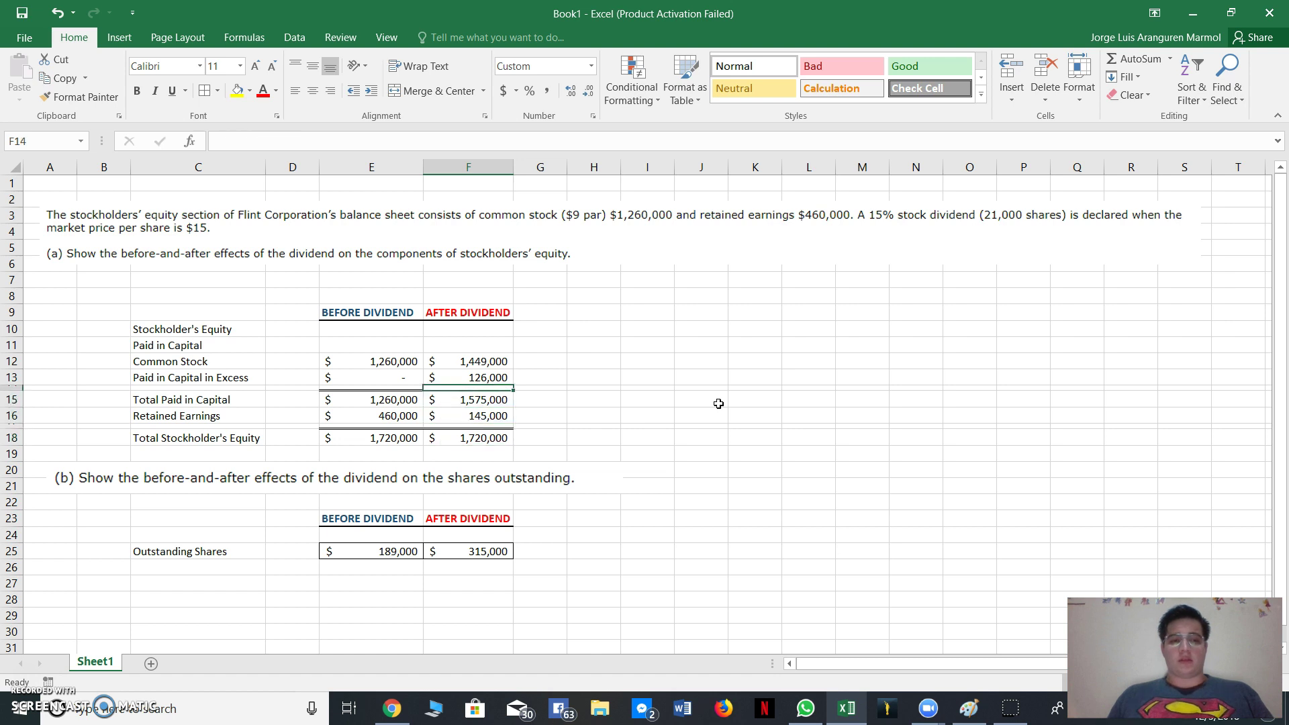
key("Down")
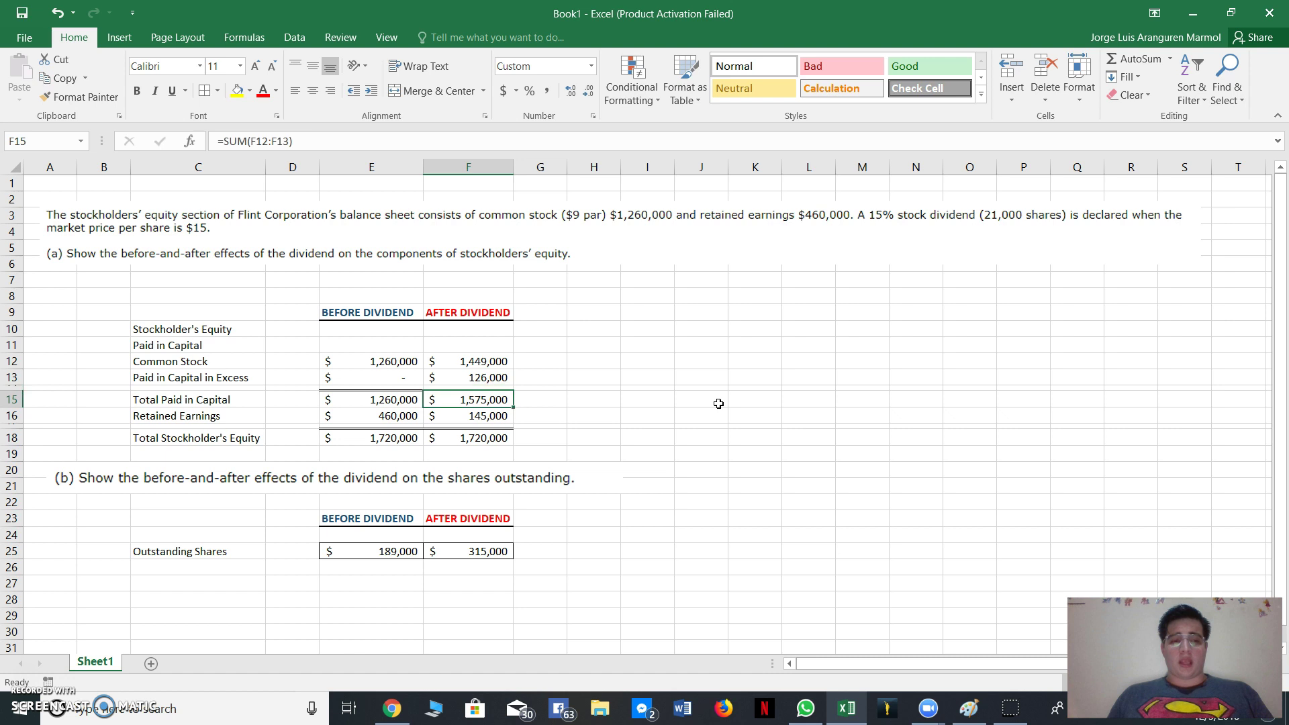
key("Down")
type("=F18-F15")
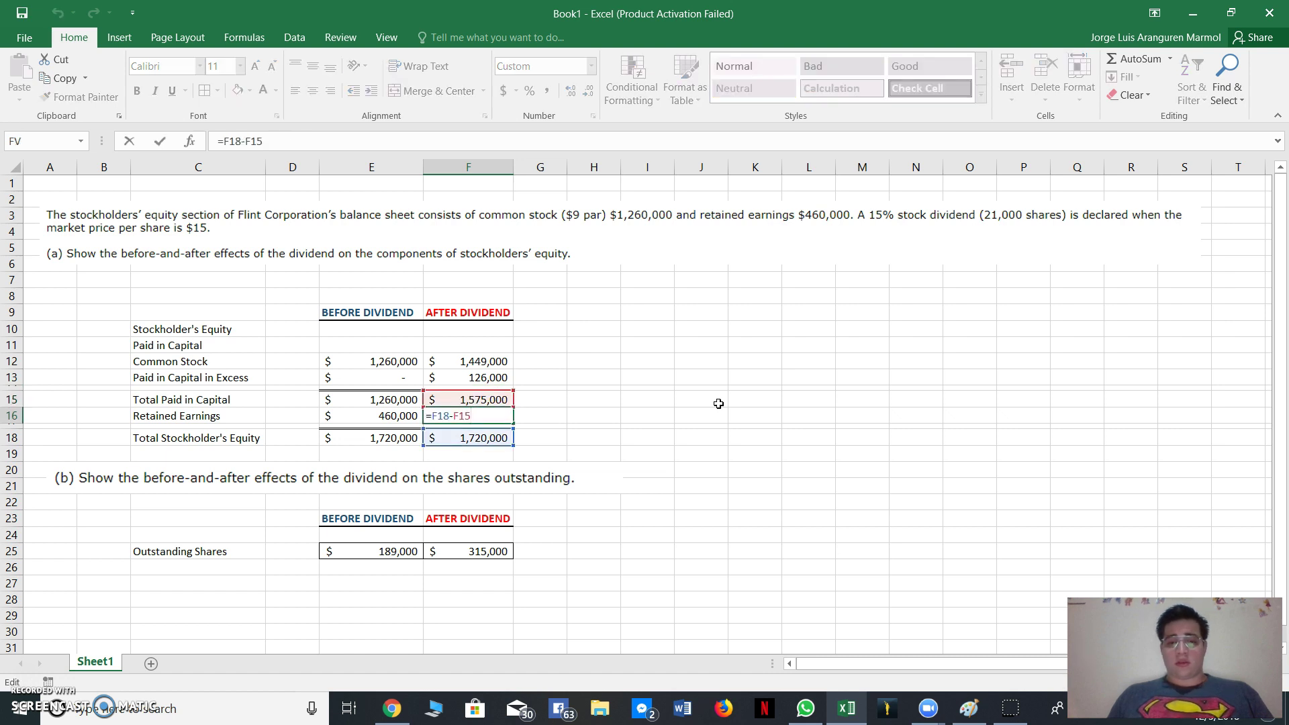
key("Return")
key("Up")
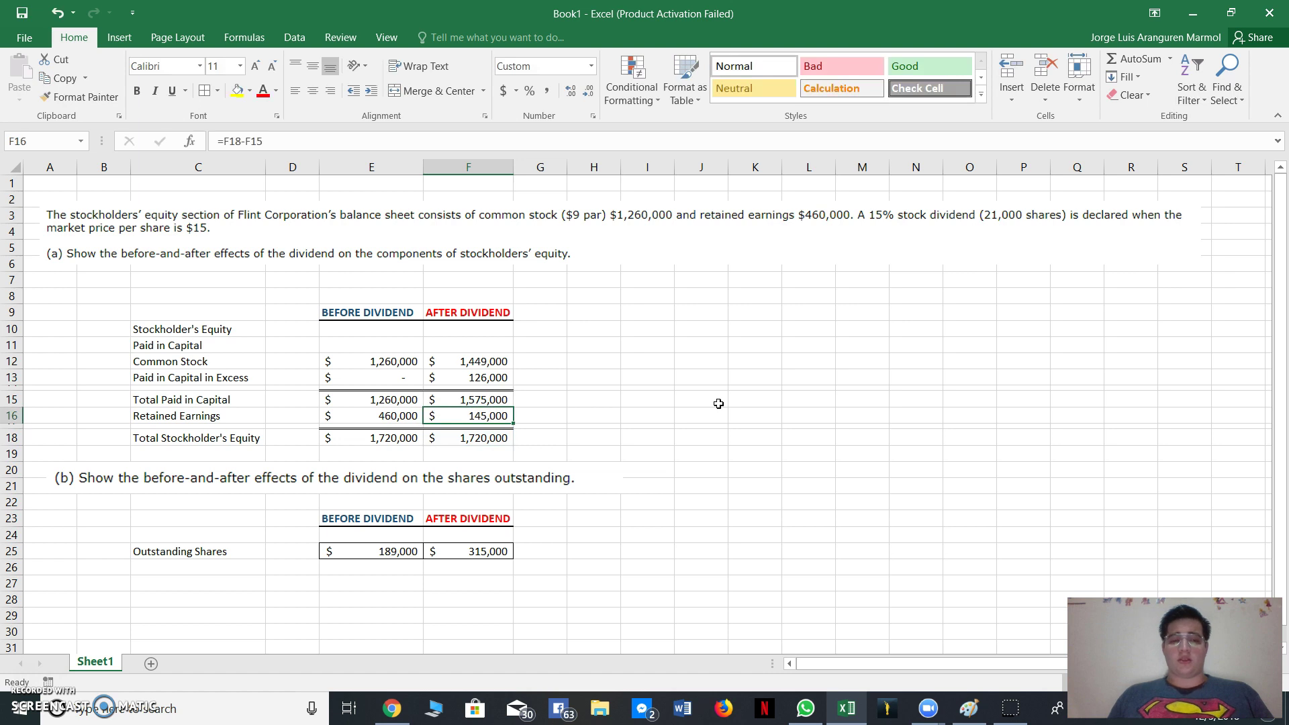
key("Down")
key("Left")
key("Left")
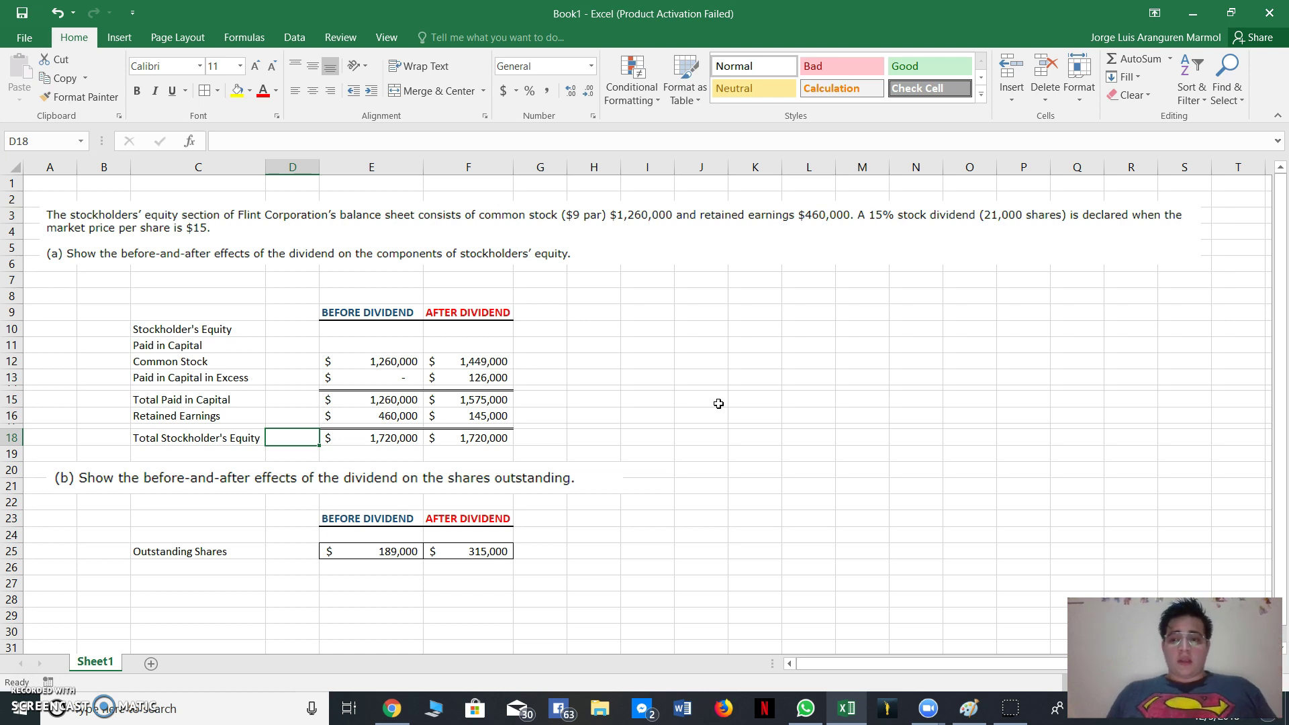
key("Down")
key("Down")
key("Down")
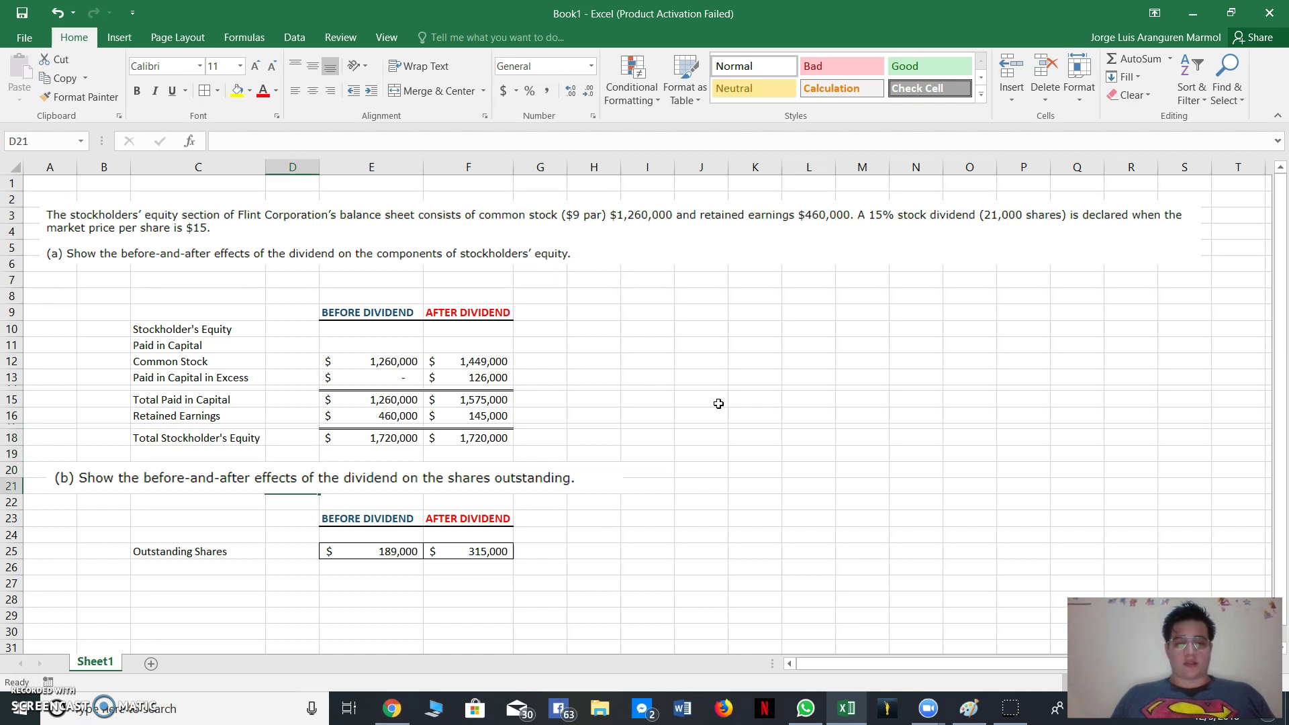
key("Left")
key("Left")
key("Left")
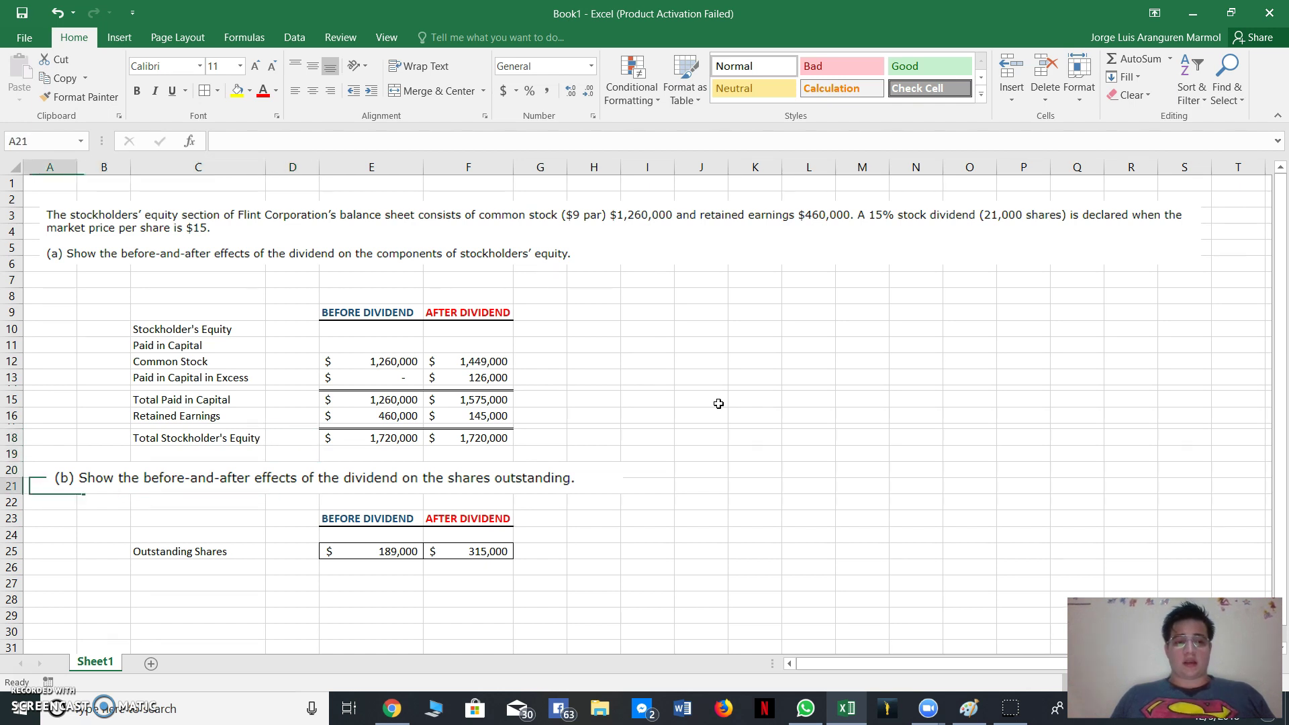
key("Right")
key("Down")
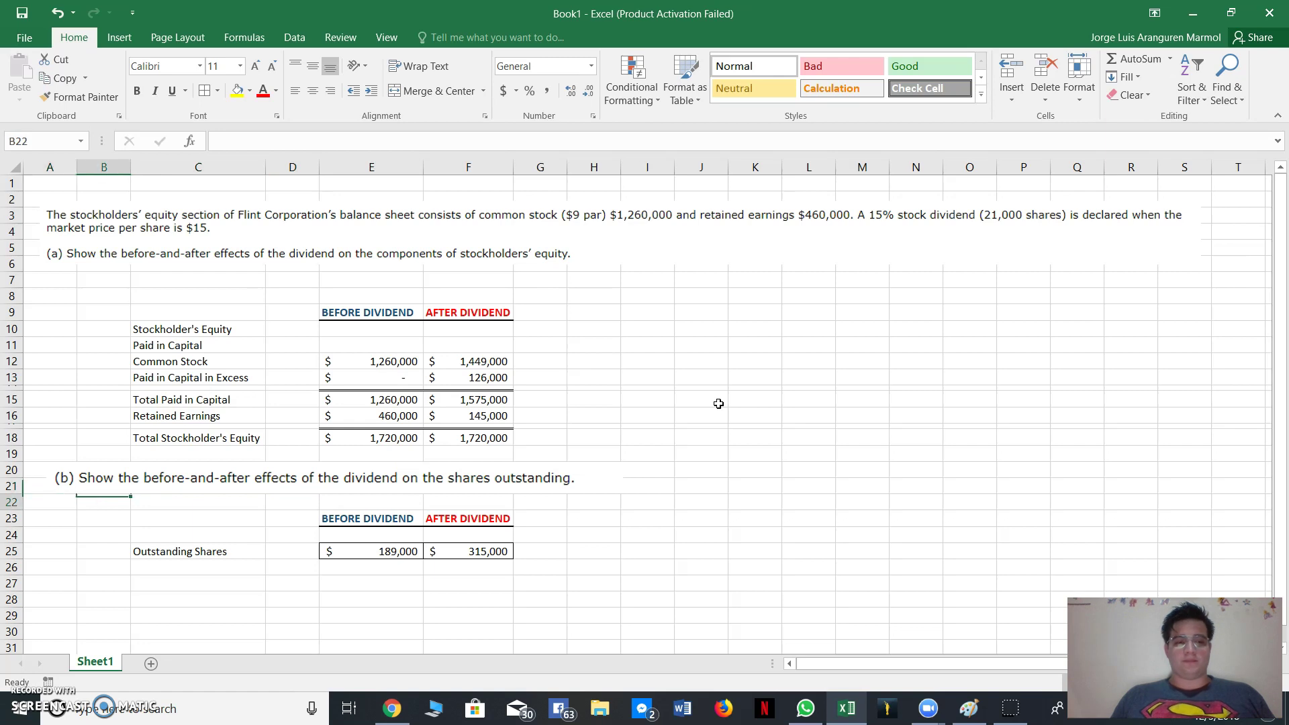
key("Right")
key("Left")
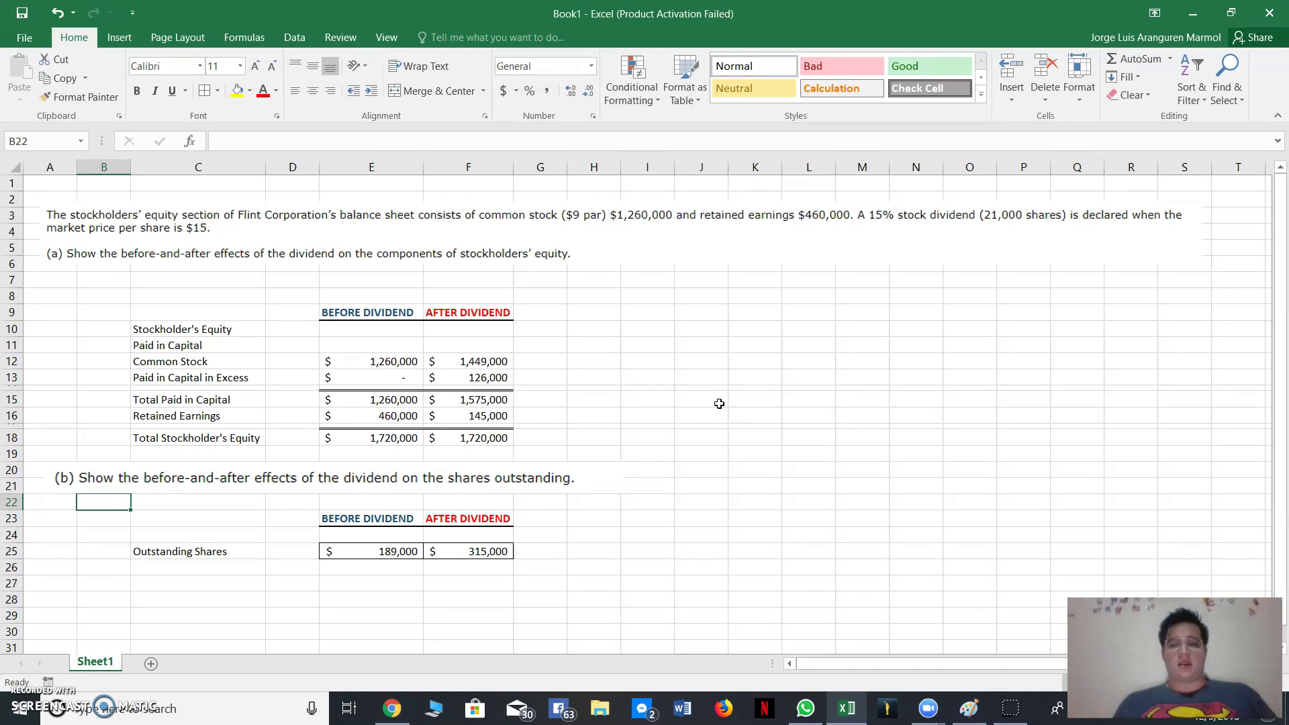
key("Down")
key("Down")
key("Down")
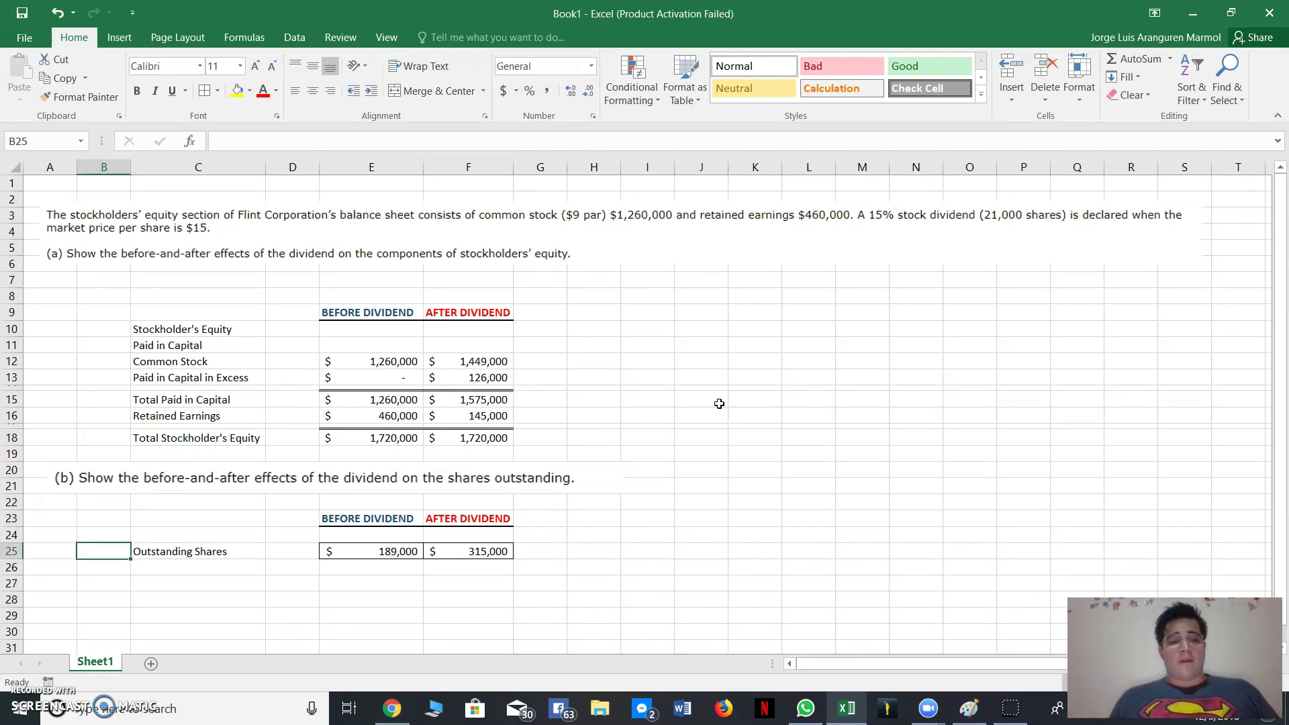
key("Right")
key("Right")
key("Left")
key("Left")
key("Right")
key("Right")
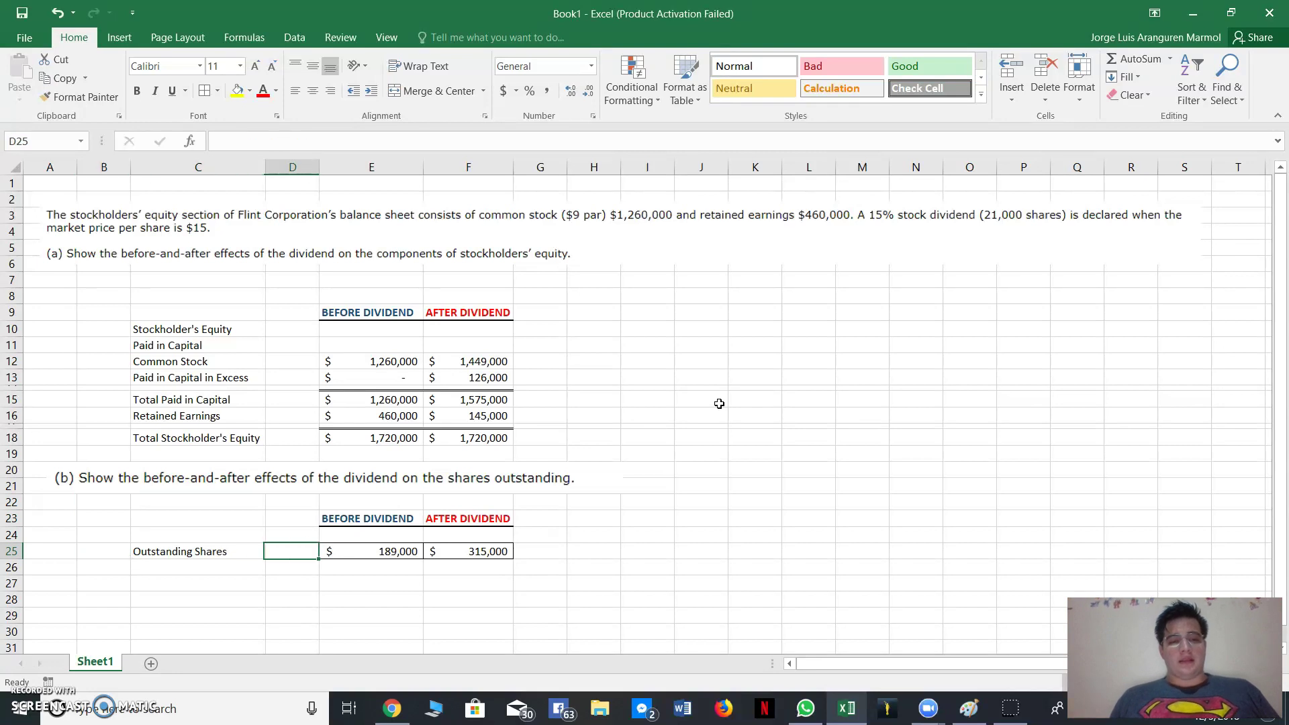
key("Right")
key("Right")
key("Left")
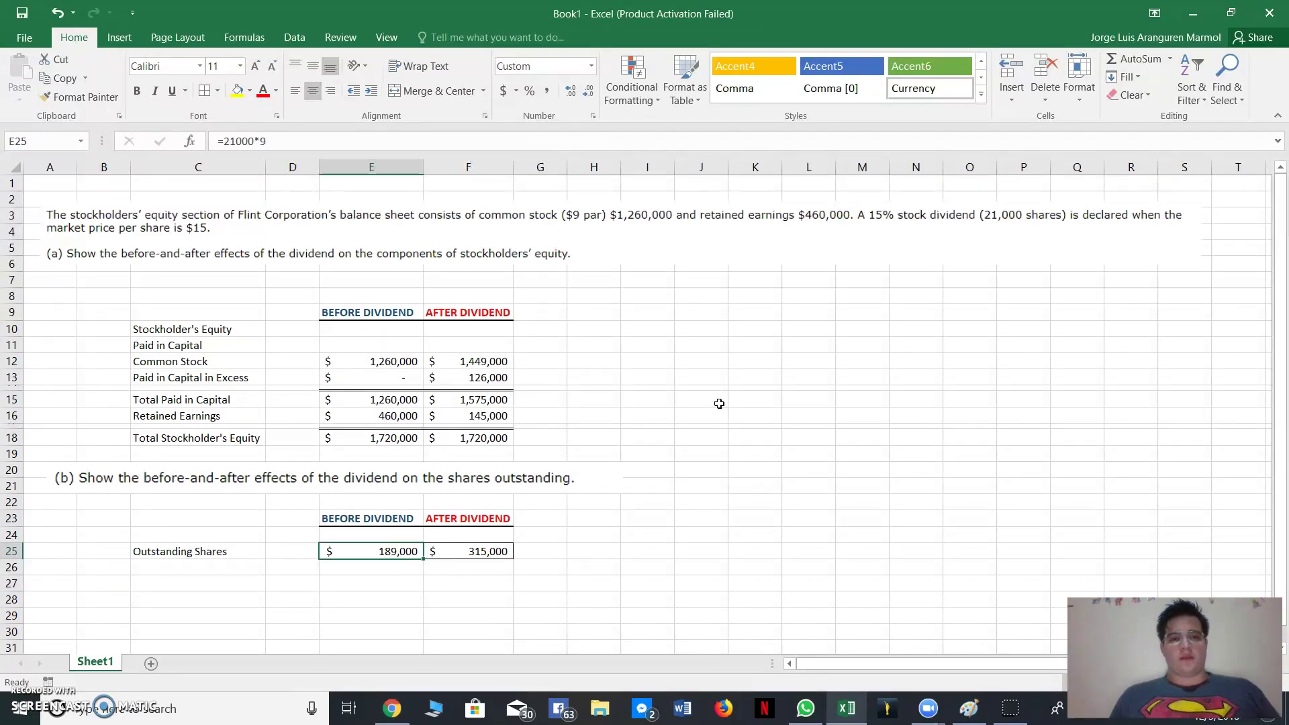
key("Right")
key("Left")
key("Left")
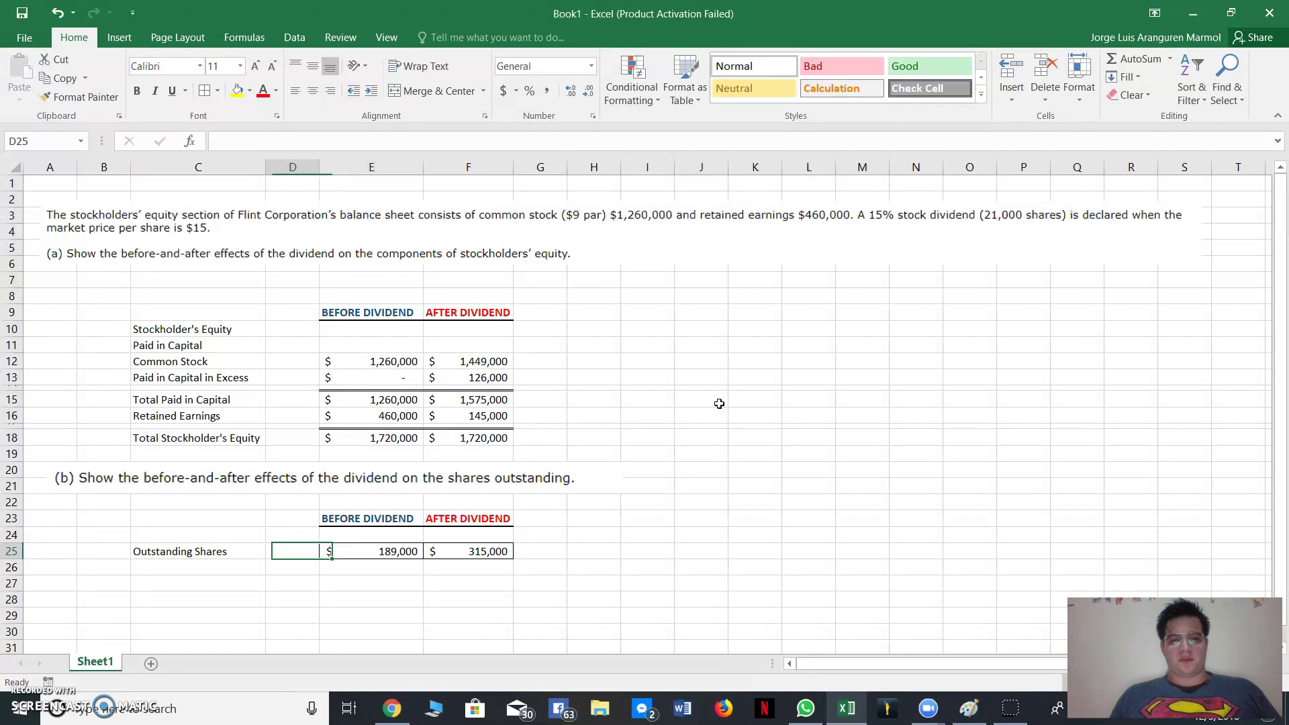
key("Down")
key("Right")
key("Up")
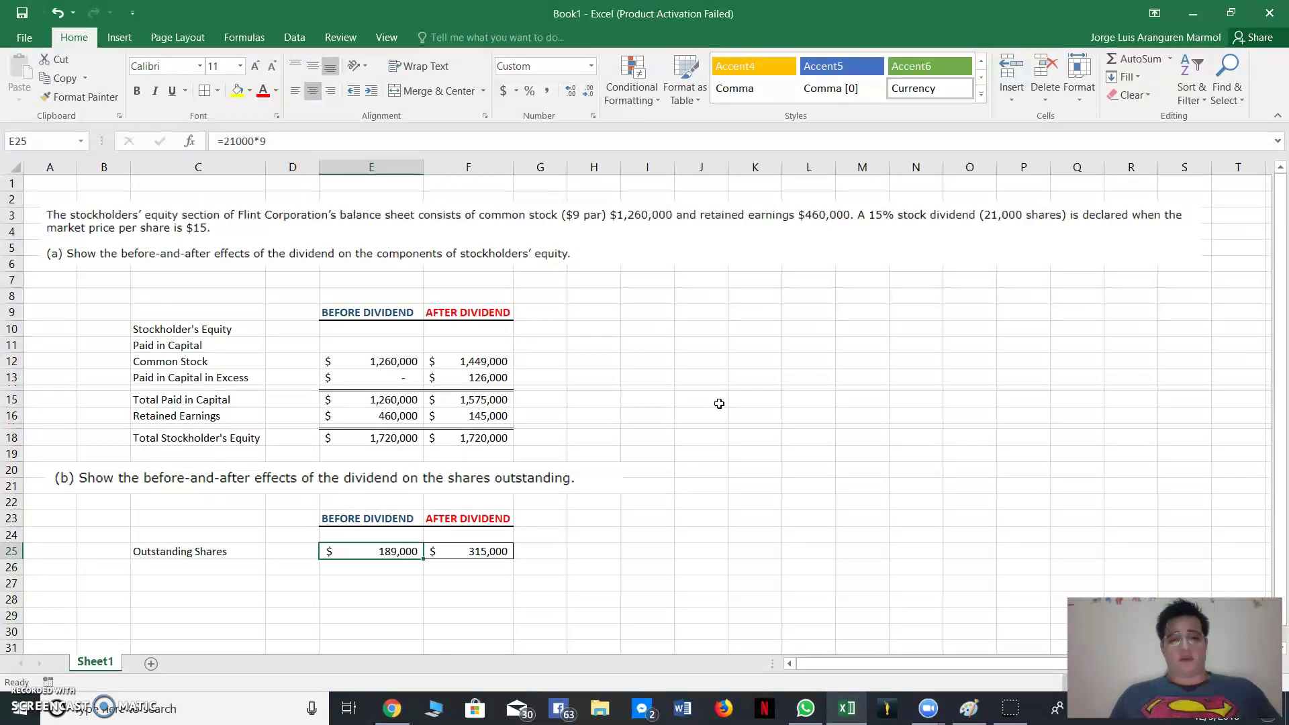
key("Right")
key("Left")
key("Down")
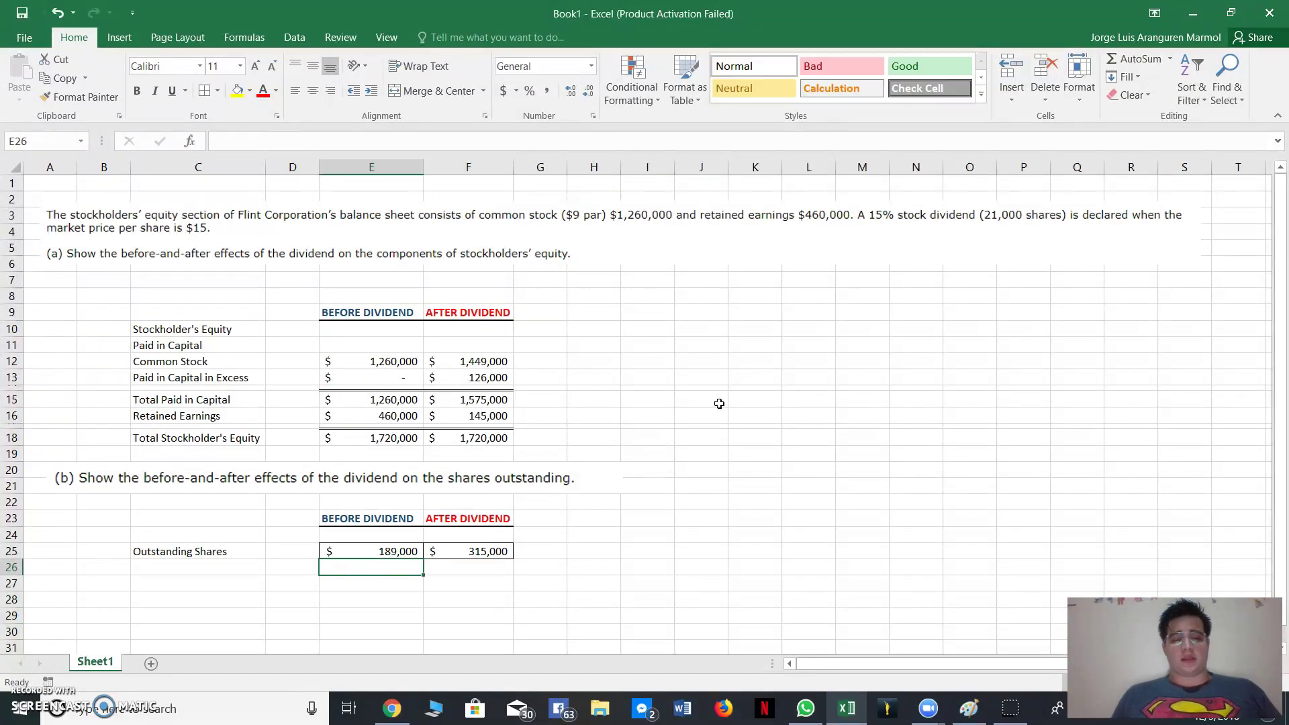
key("Up")
key("Right")
key("Left")
key("Down")
key("Up")
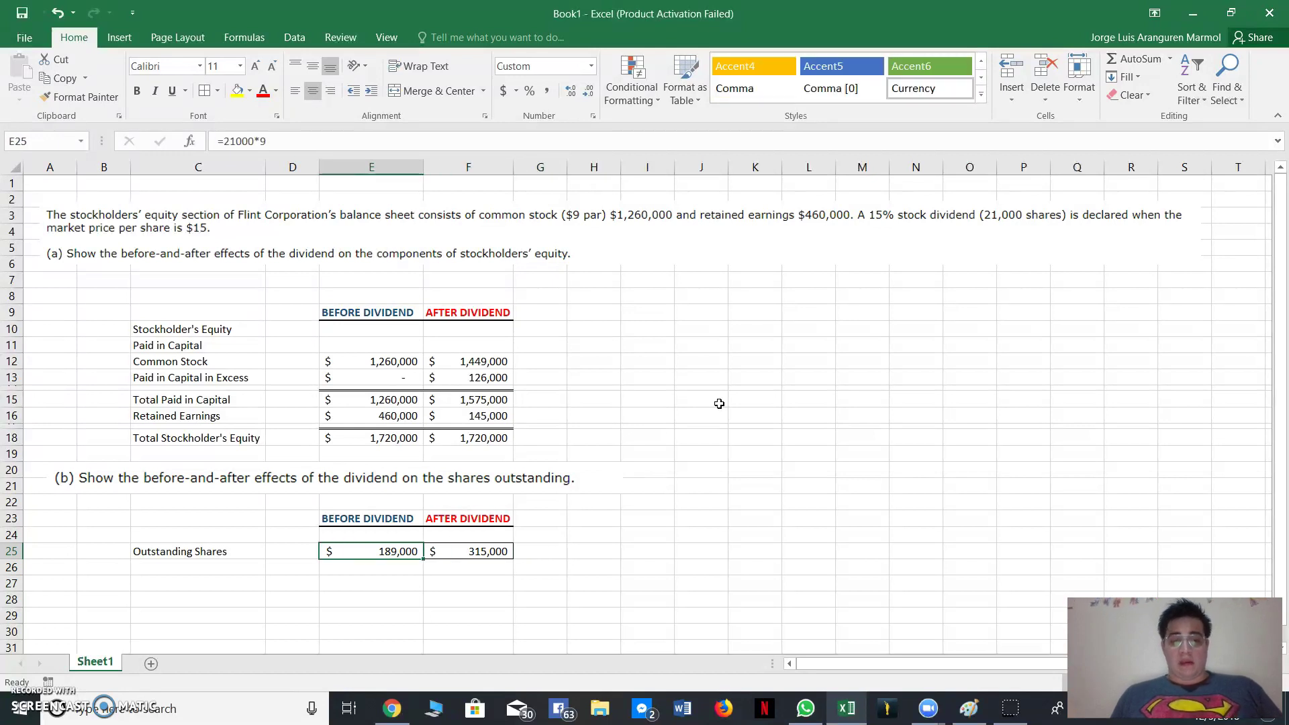
key("F2")
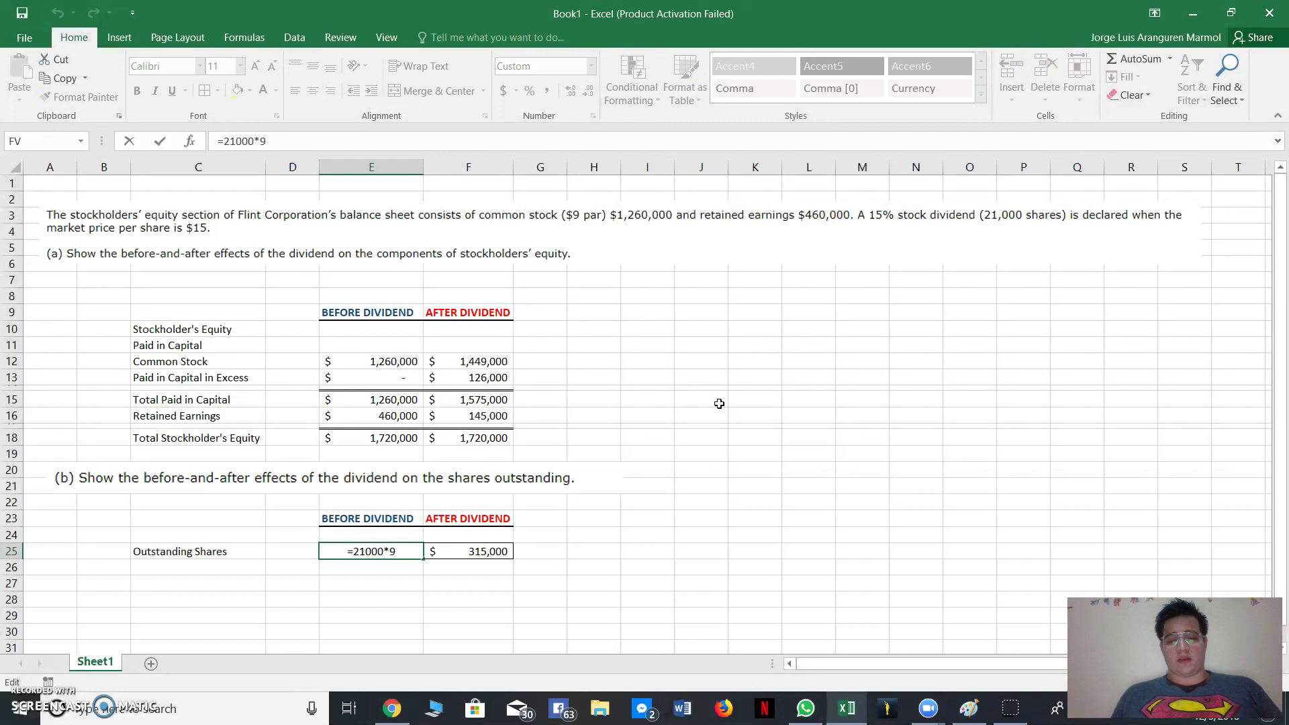
key("Return")
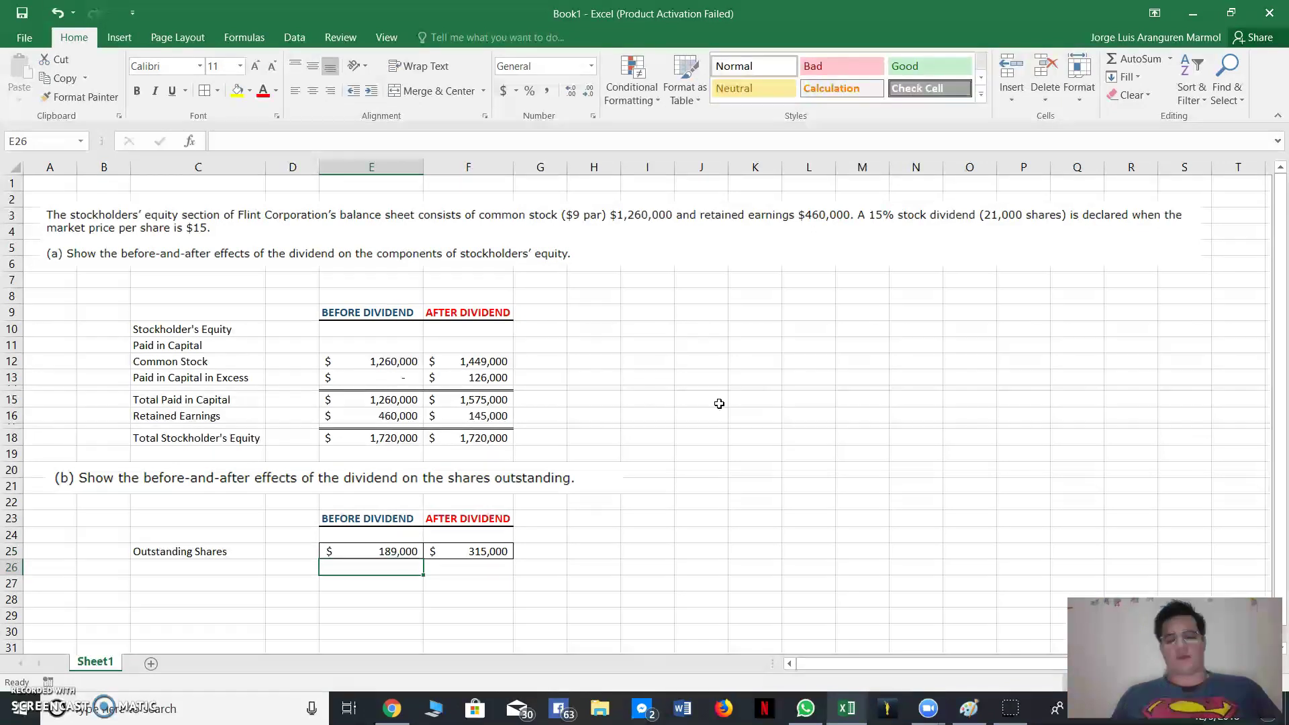
key("Up")
key("Right")
key("Left")
key("Right")
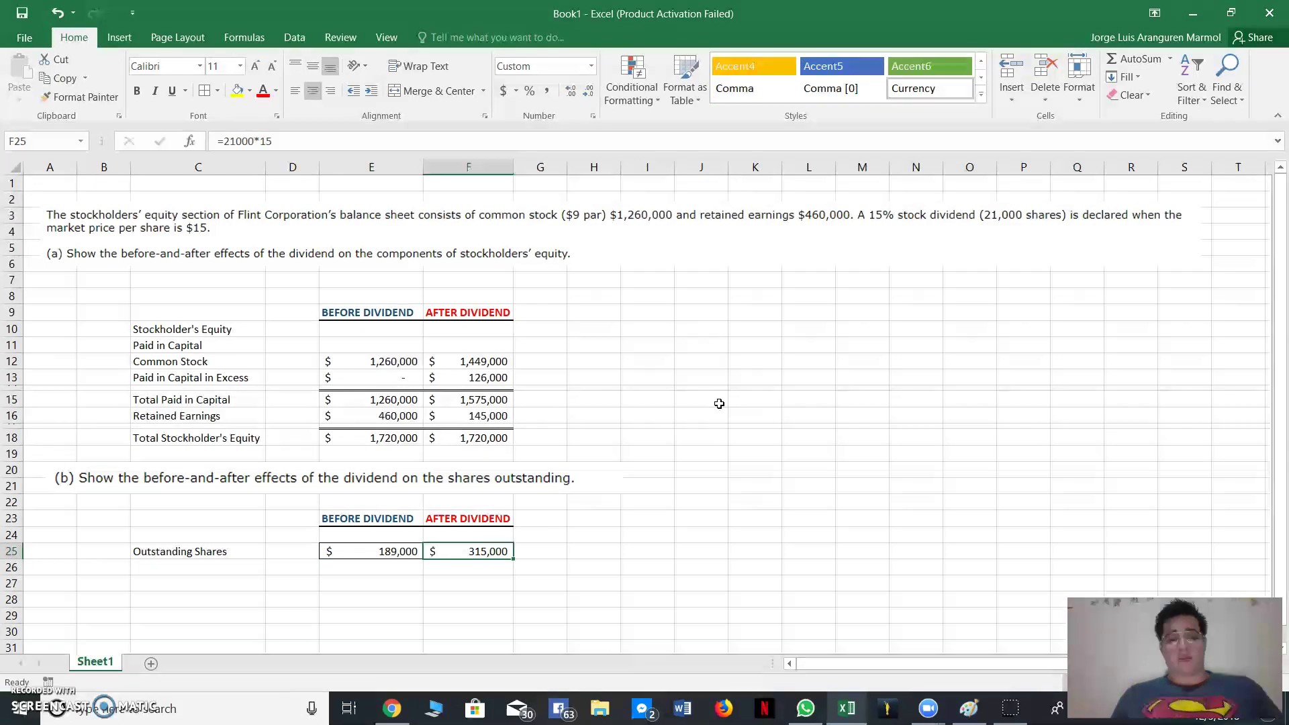
key("Left")
key("Right")
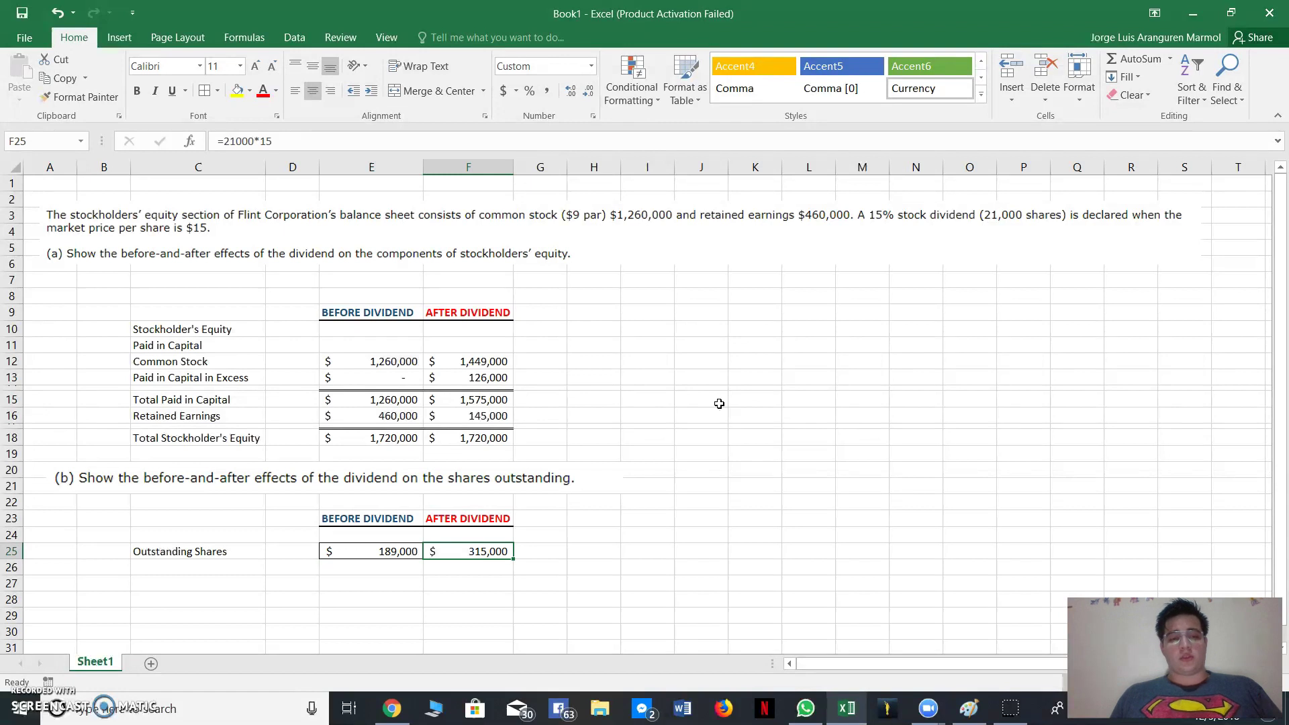
key("Left")
key("Left")
key("Left")
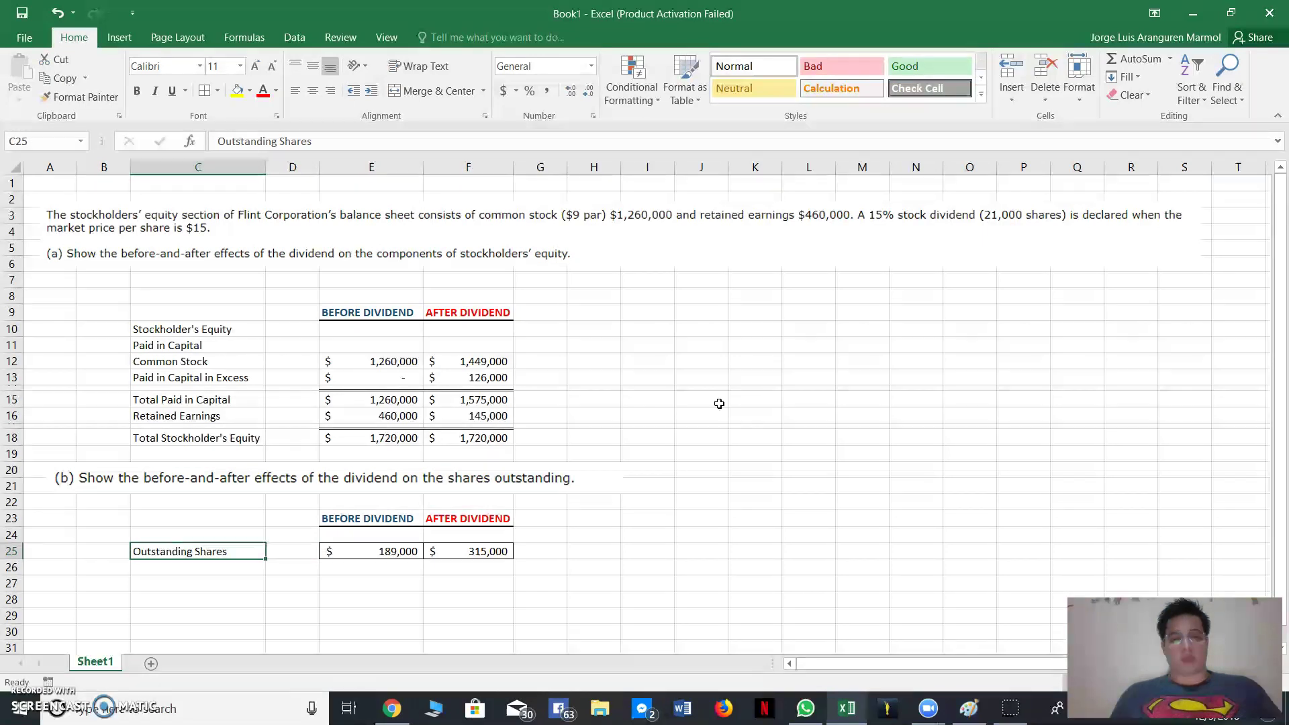
key("Right")
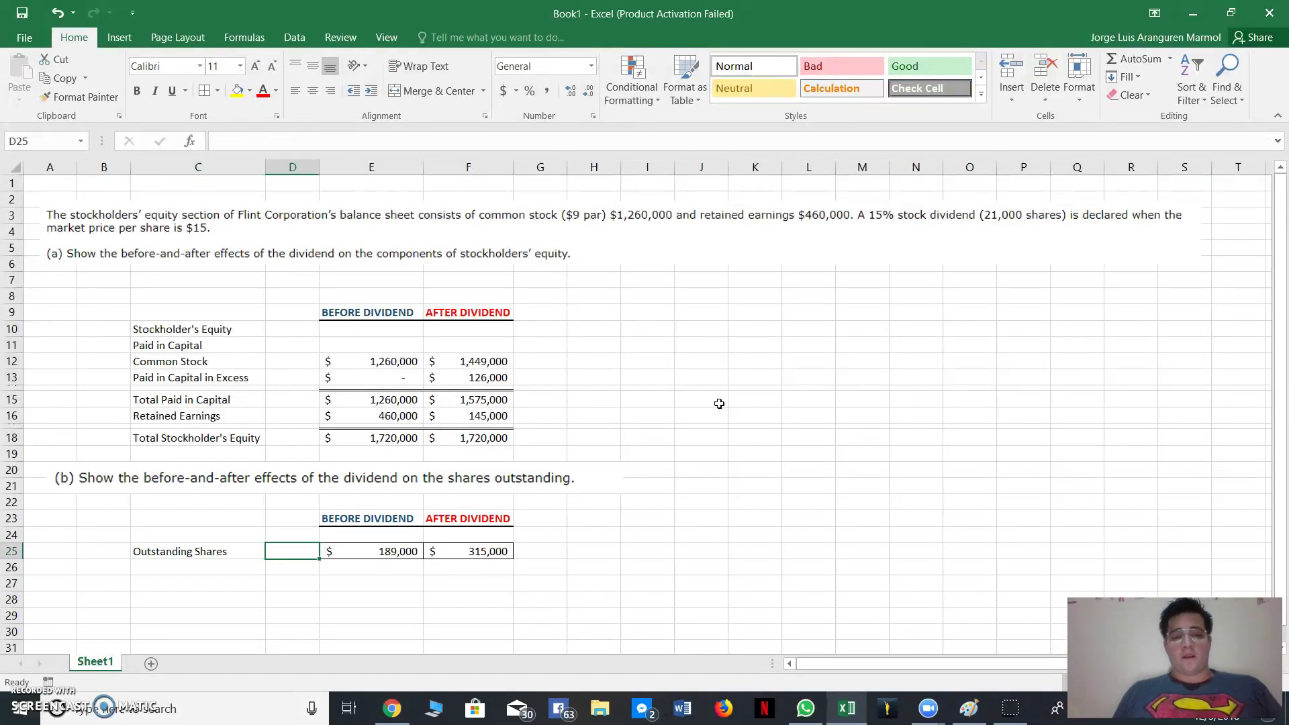
key("Right")
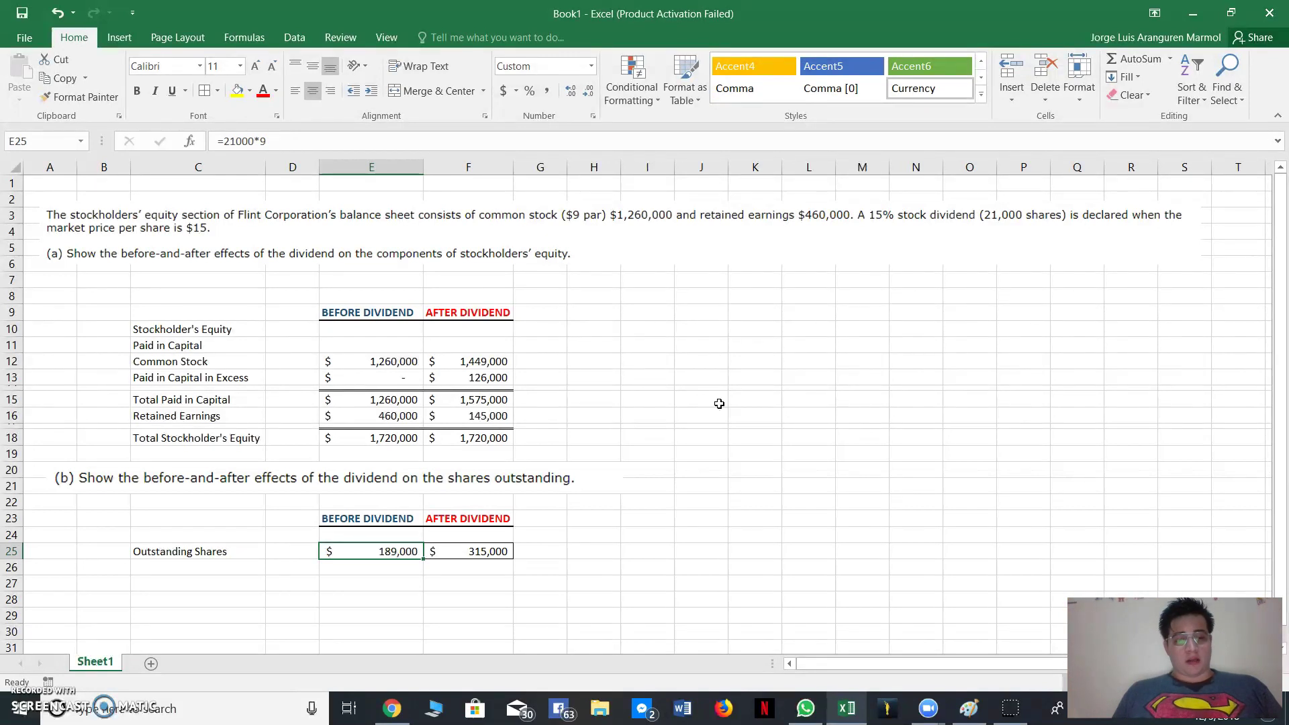
key("F2")
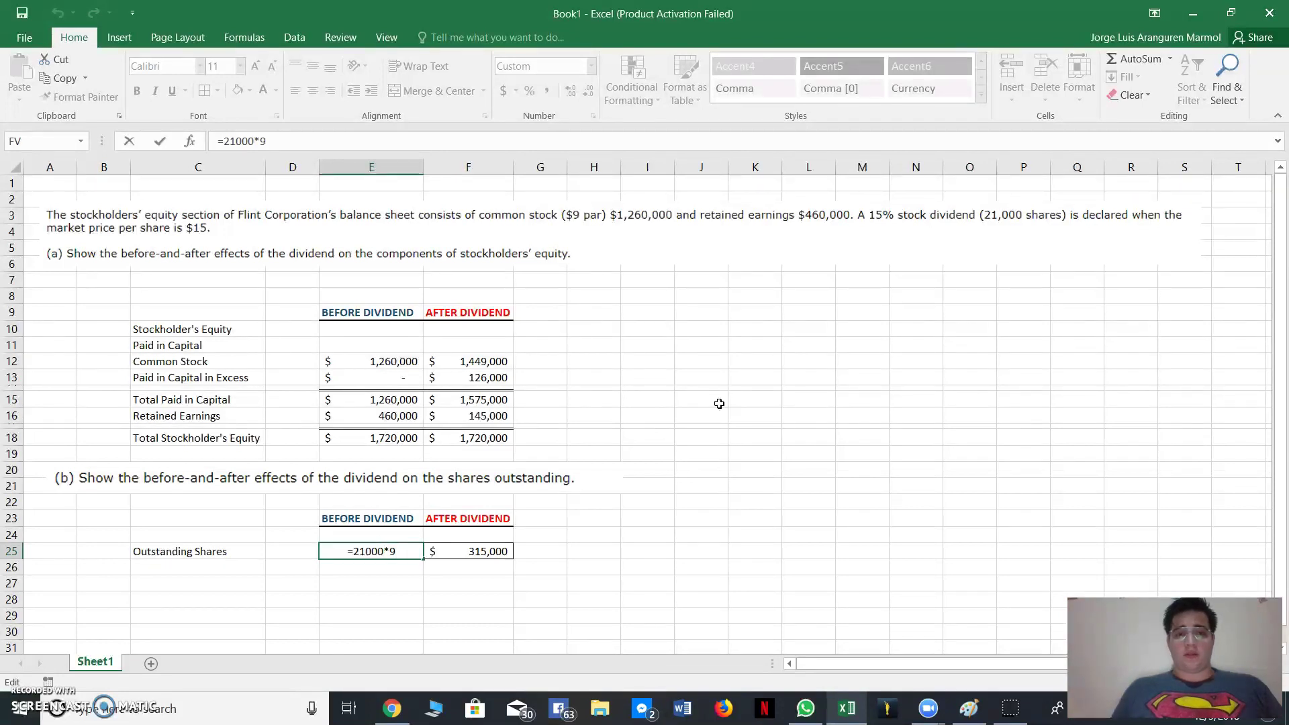
key("Return")
key("Up")
key("Right")
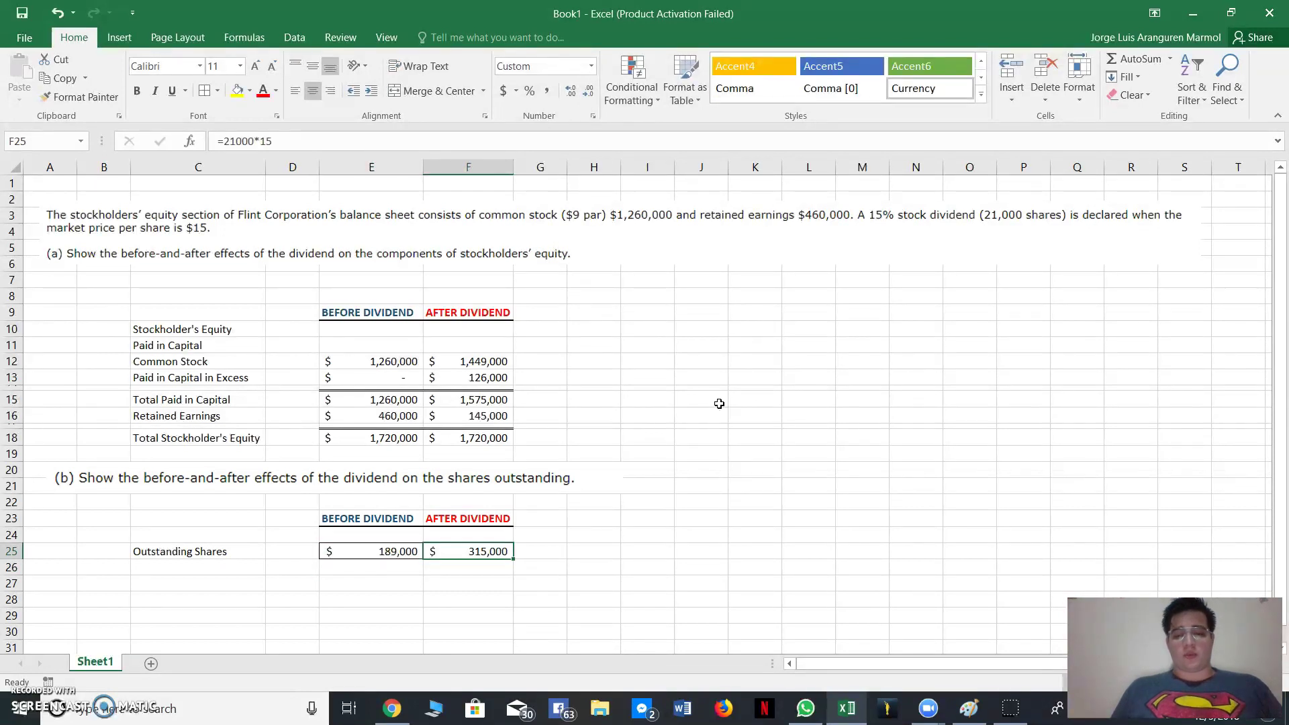
key("Up")
key("Up")
key("Up")
key("Up")
key("Up")
key("Up")
key("Up")
key("Up")
key("Up")
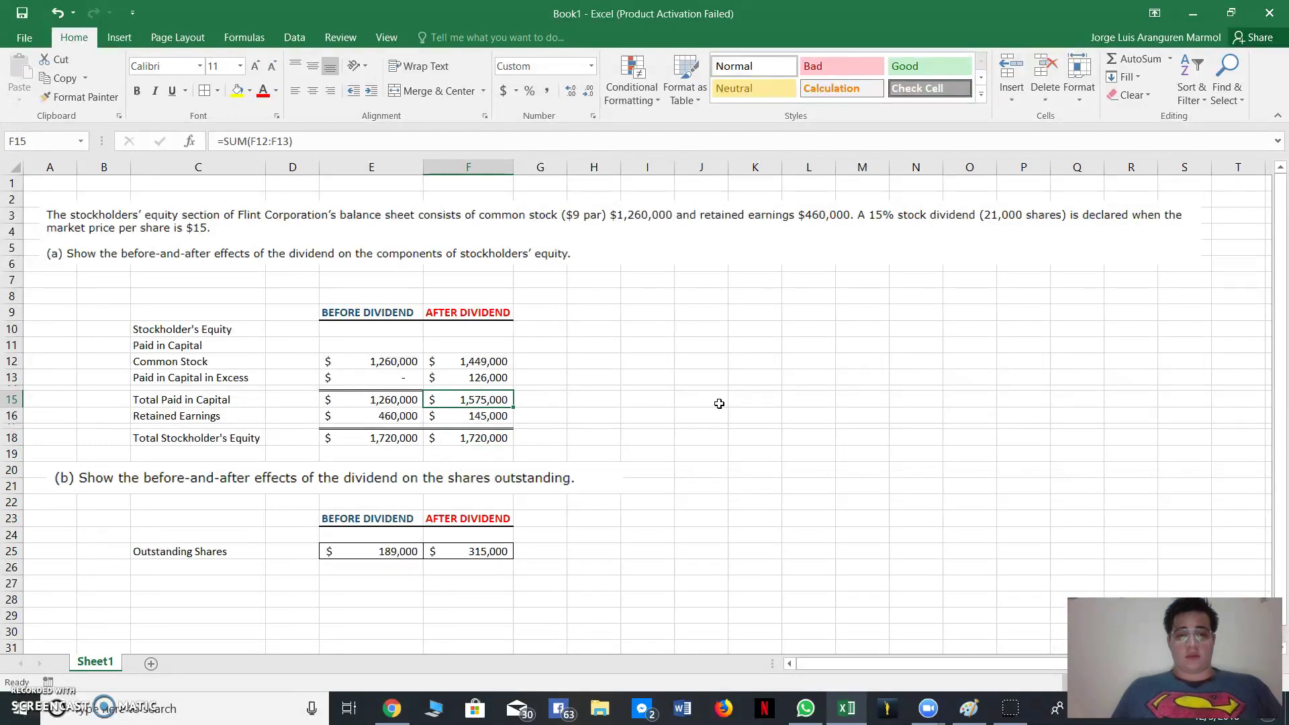
key("F2")
key("Return")
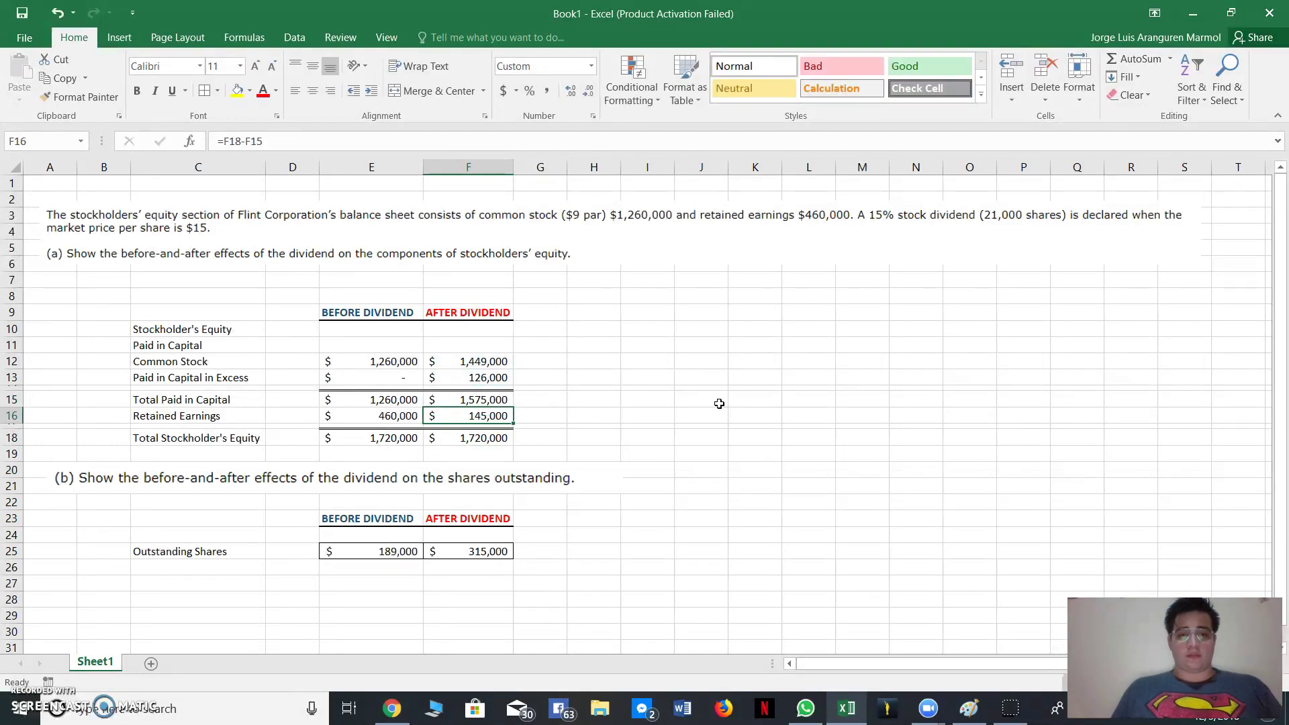
key("Up")
key("Up")
key("F2")
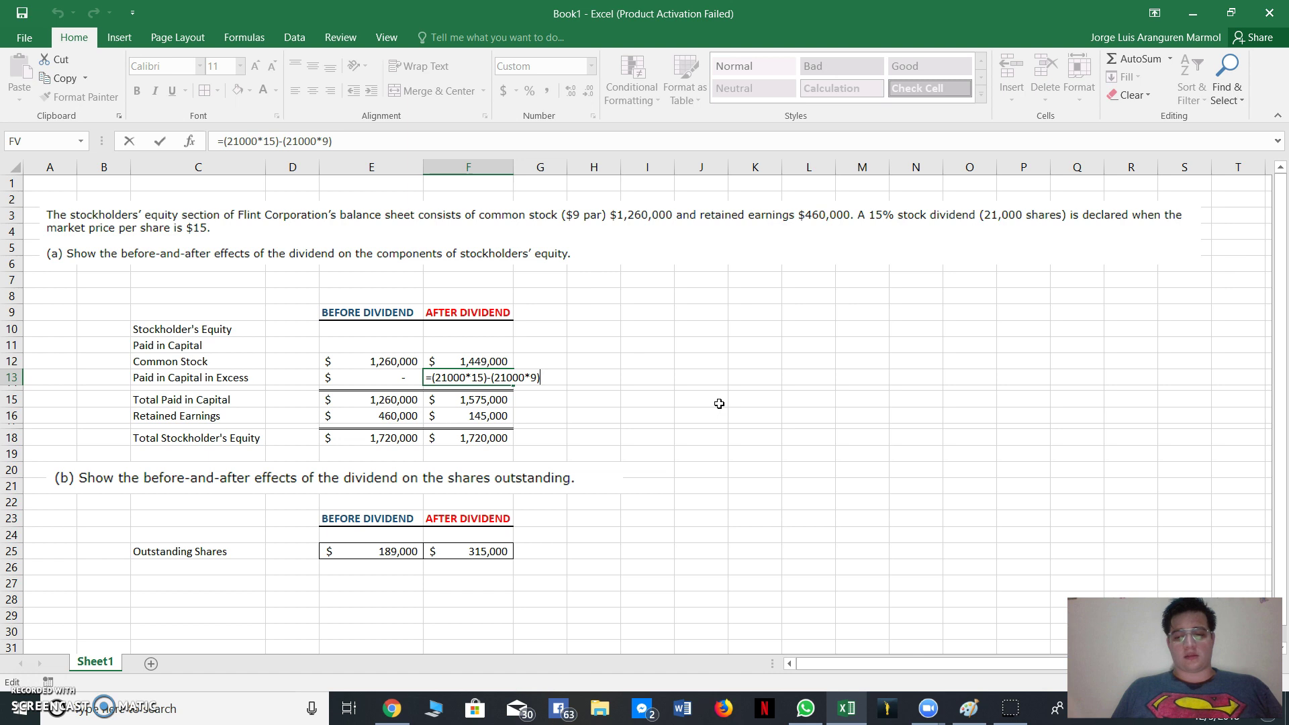
key("Return")
key("Down")
key("Down")
key("Down")
key("Down")
key("Down")
key("Down")
key("Down")
key("Down")
key("Down")
key("Down")
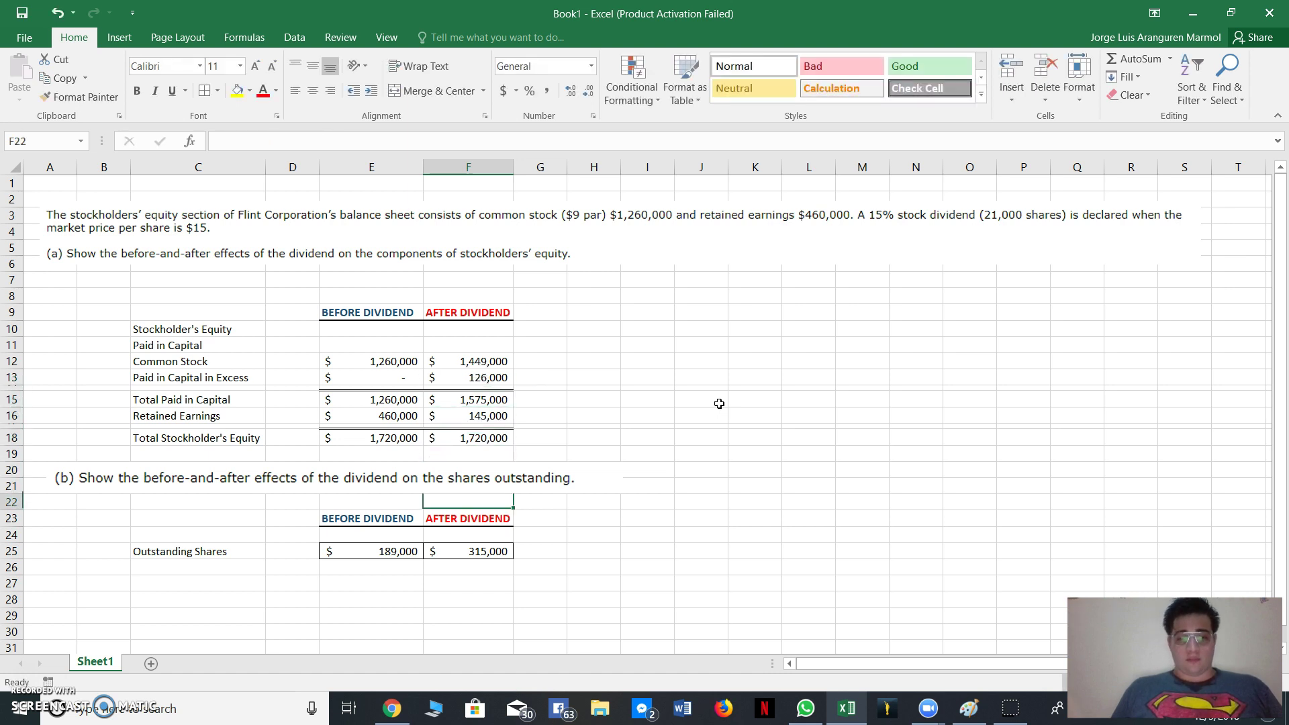
key("Left")
key("Left")
key("Up")
key("Right")
key("Right")
key("Right")
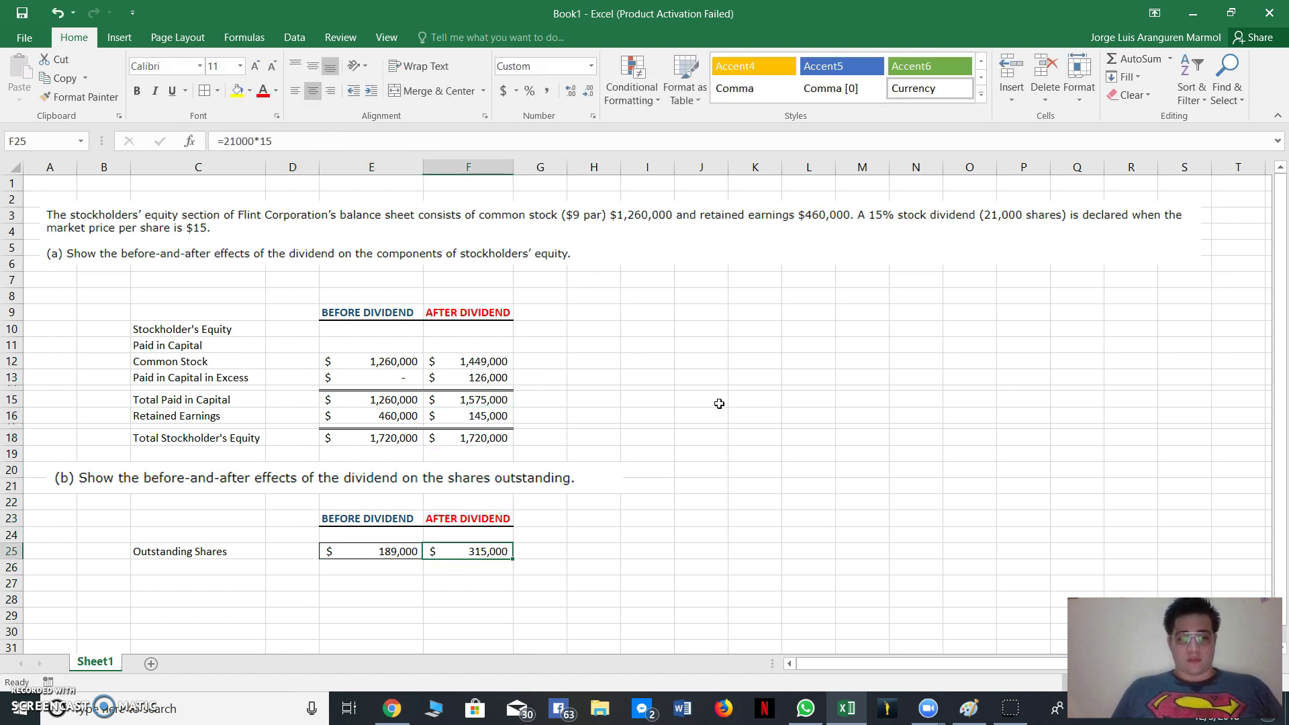
key("Left")
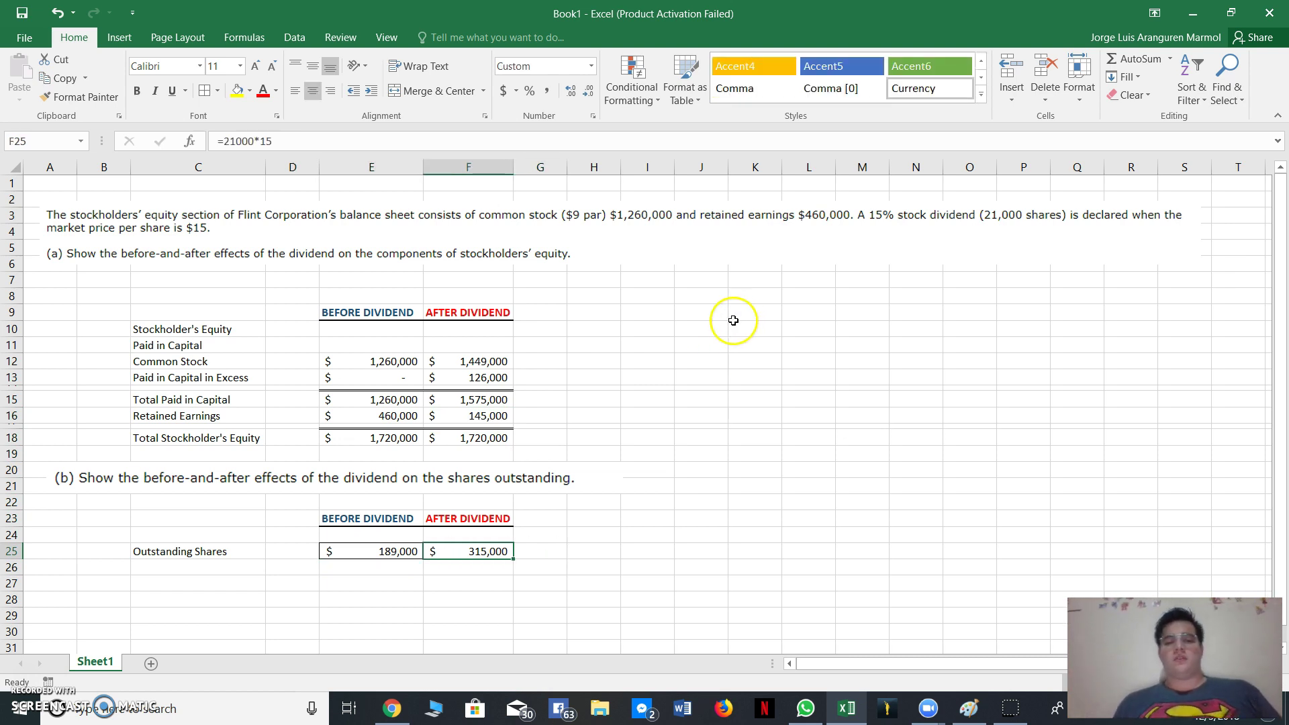
left_click(193, 520)
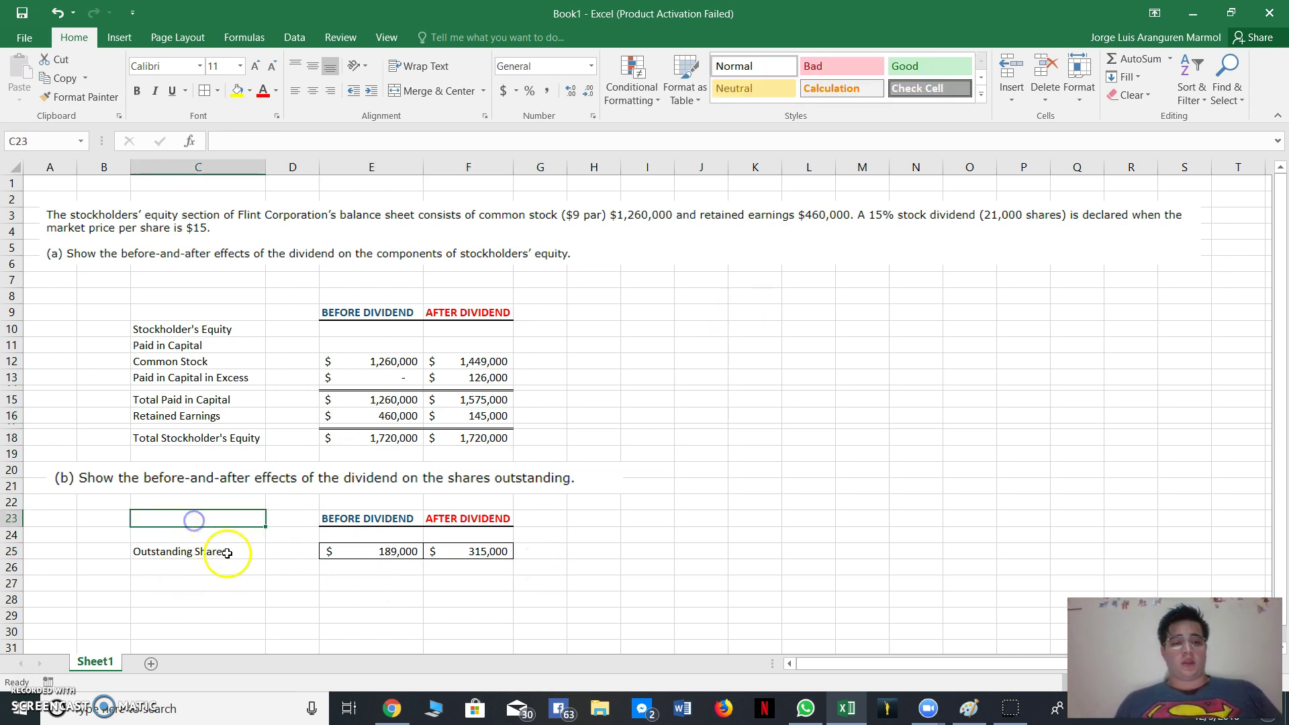